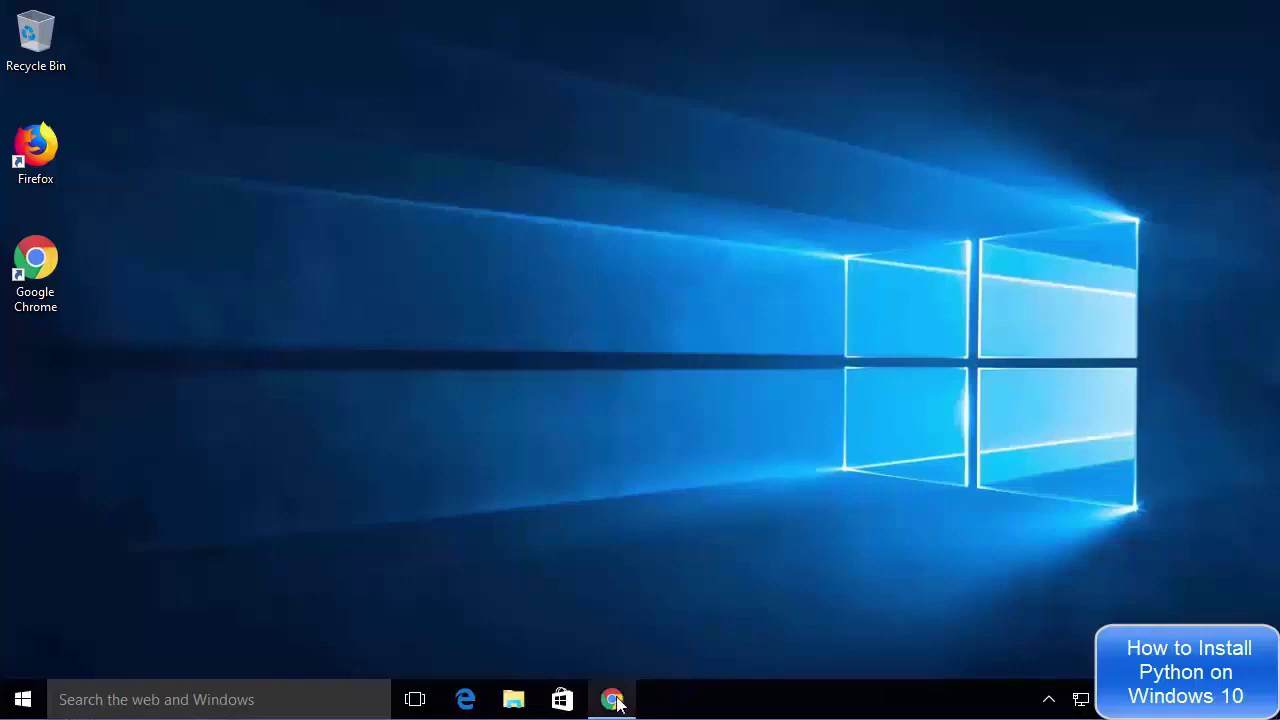
# - Switch to Chrome and open the Python 3.7.0 release page on python.org from the Google results
pyautogui.click(612, 699)
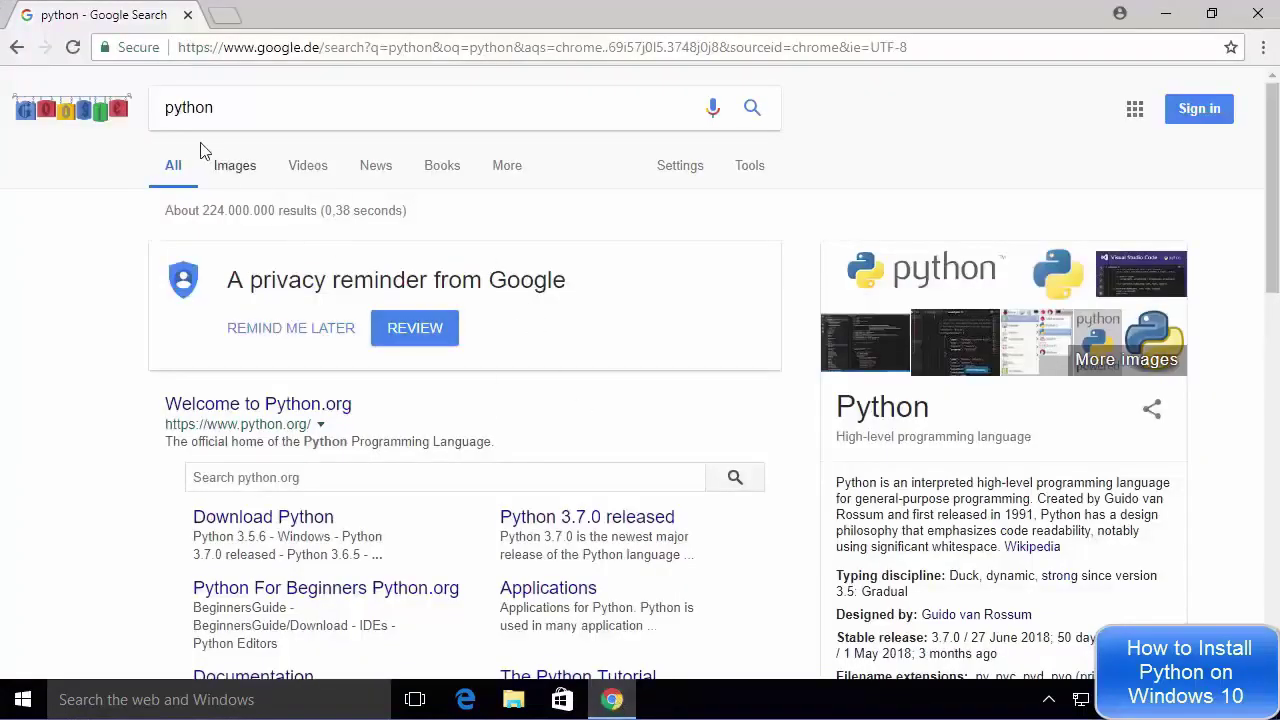
pyautogui.click(271, 420)
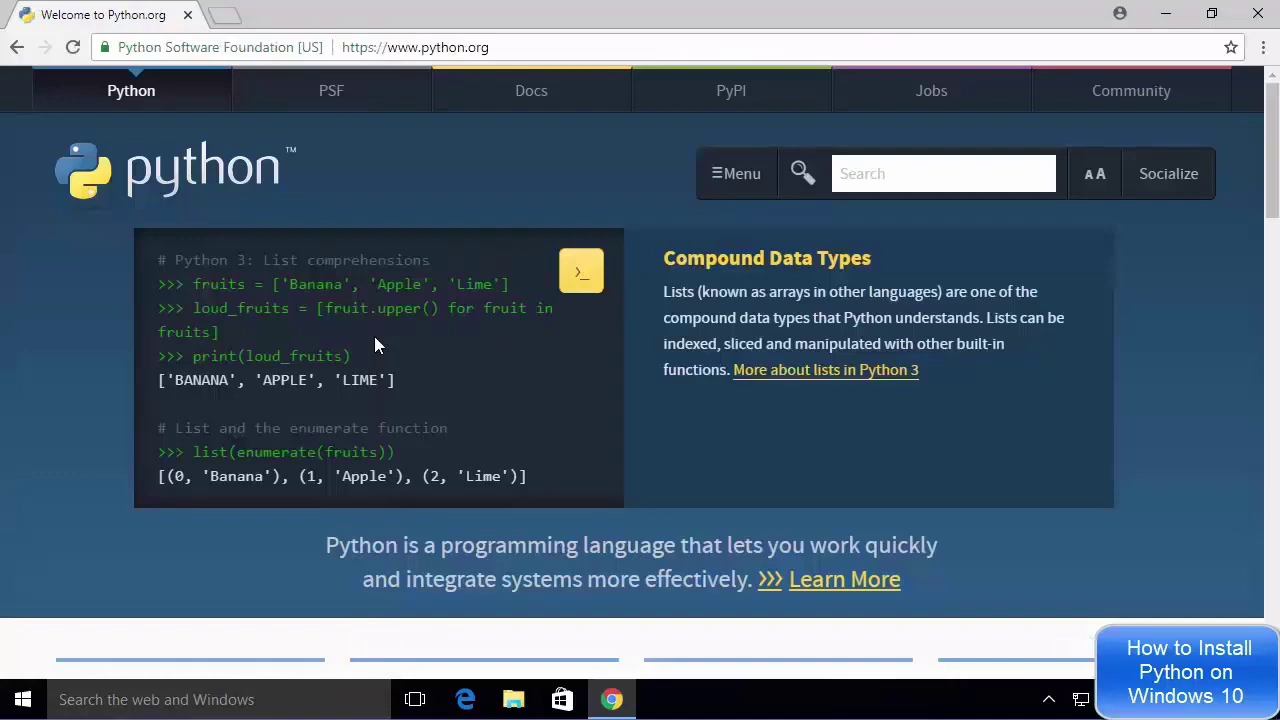
pyautogui.scroll(-3, 375, 337)
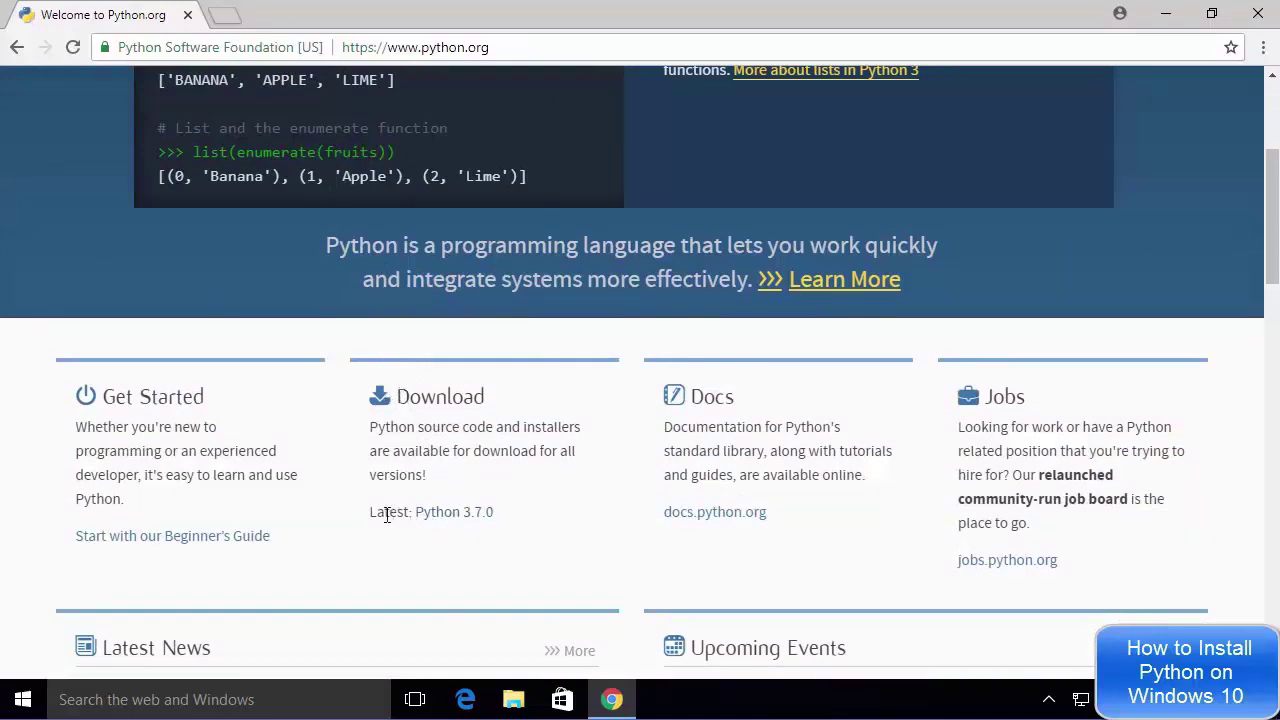
pyautogui.click(438, 525)
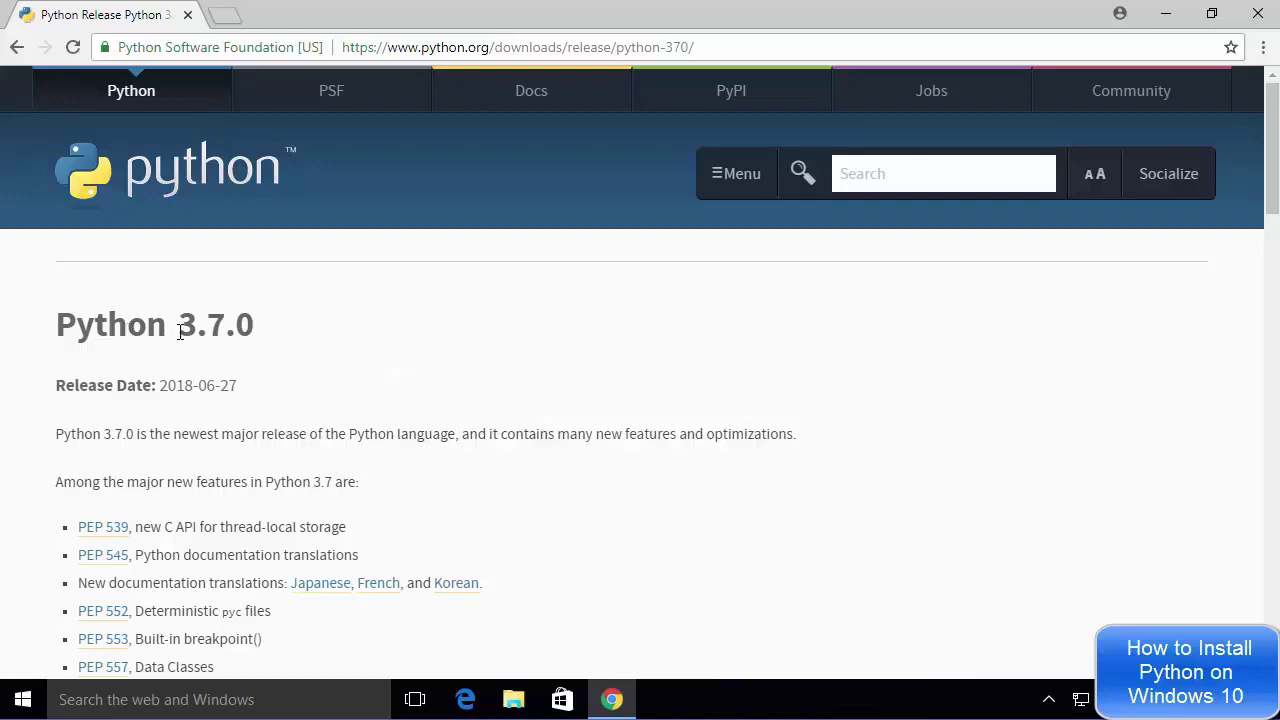
# - Download the Windows x86-64 executable installer from the release files, launch it and minimize the browser
pyautogui.scroll(-1, 478, 346)
pyautogui.scroll(-12, 478, 346)
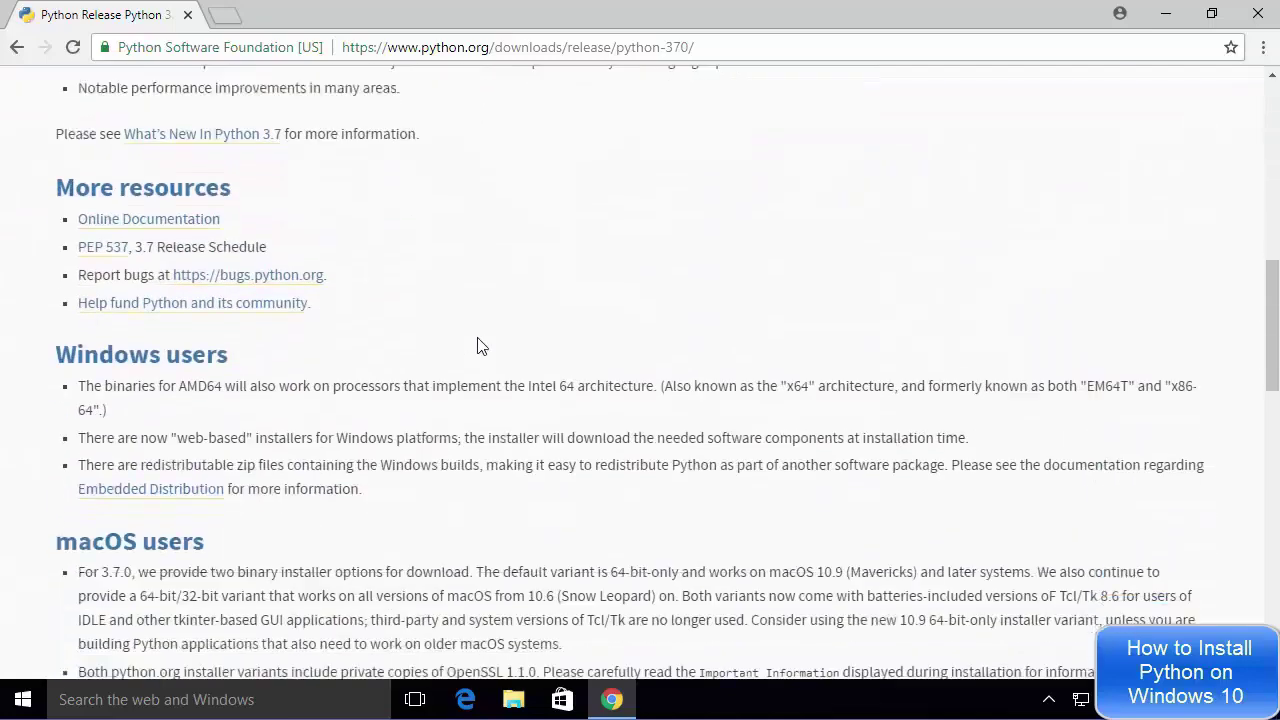
pyautogui.scroll(-4, 478, 346)
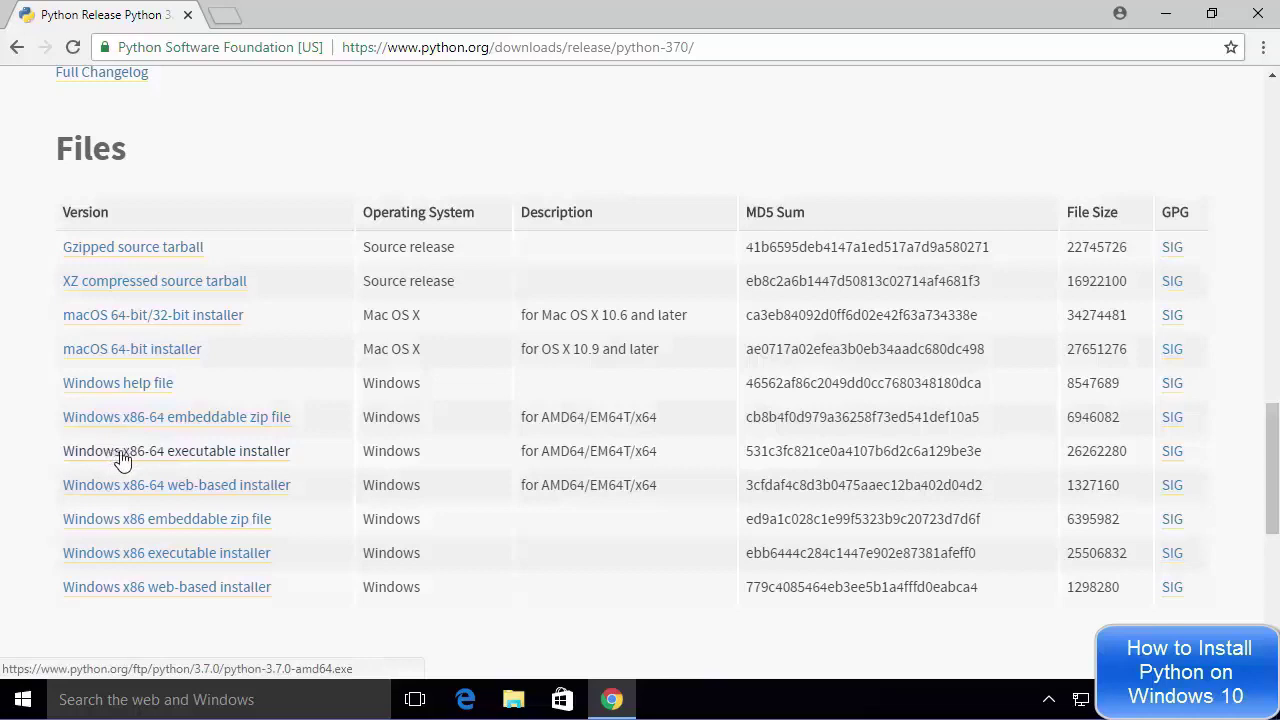
pyautogui.click(182, 460)
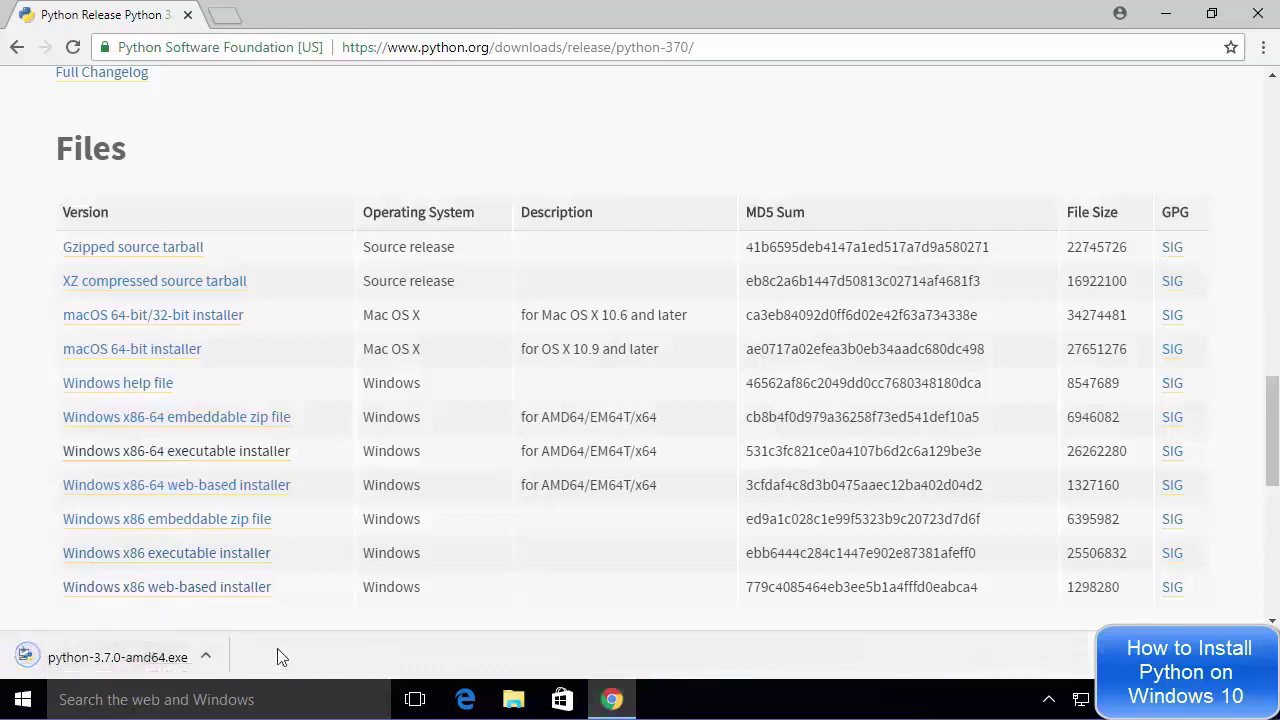
pyautogui.click(145, 660)
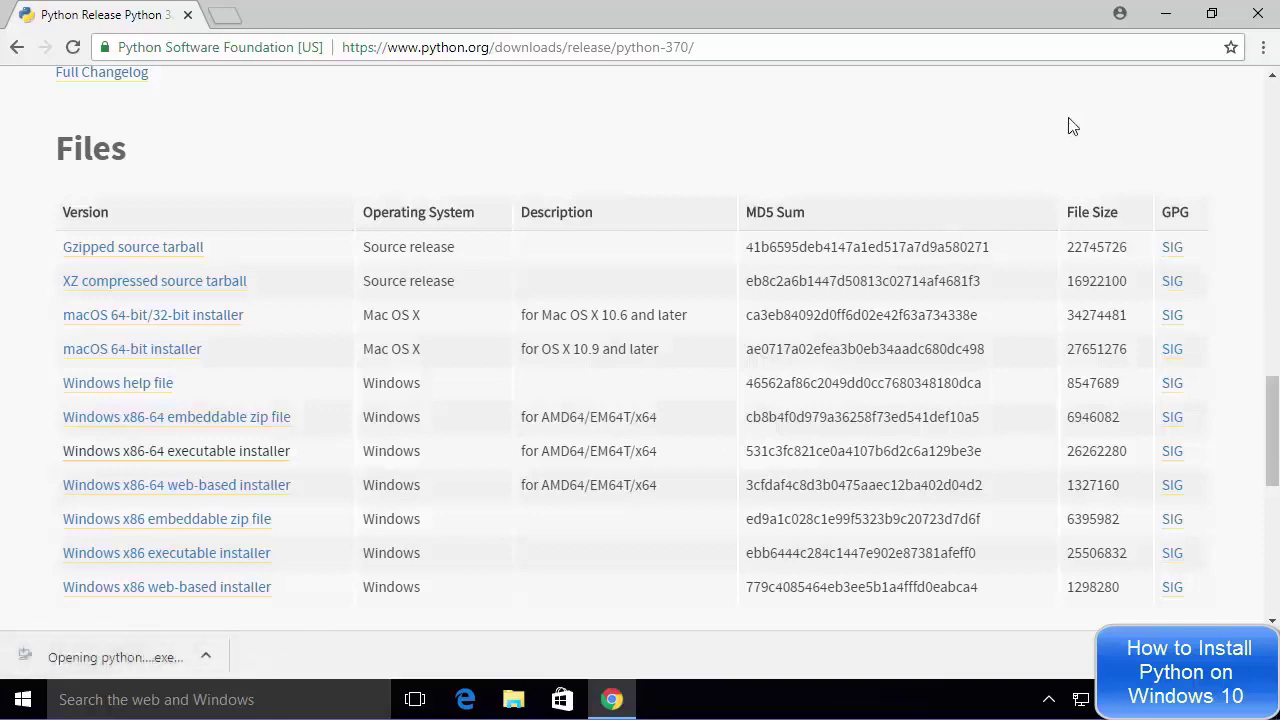
pyautogui.click(1165, 13)
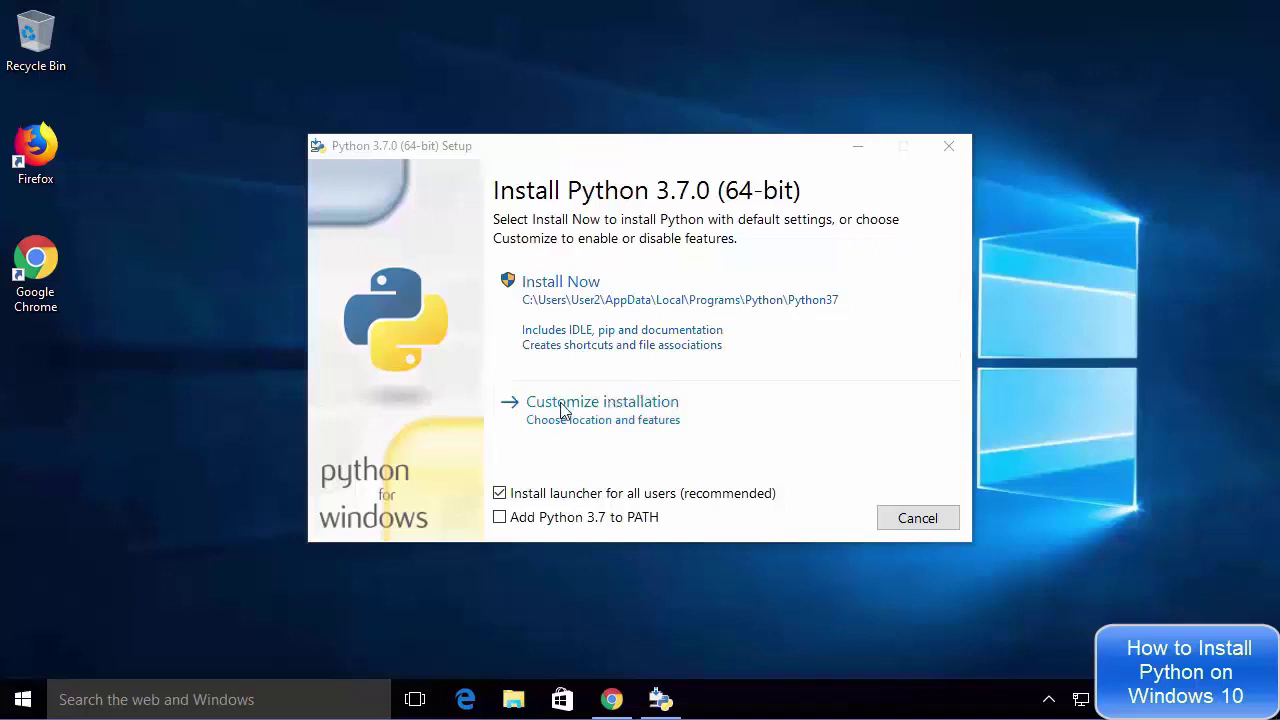
# - Configure a customized installation with Python 3.7 added to PATH, the default optional features, and Install for all users enabled
pyautogui.click(500, 517)
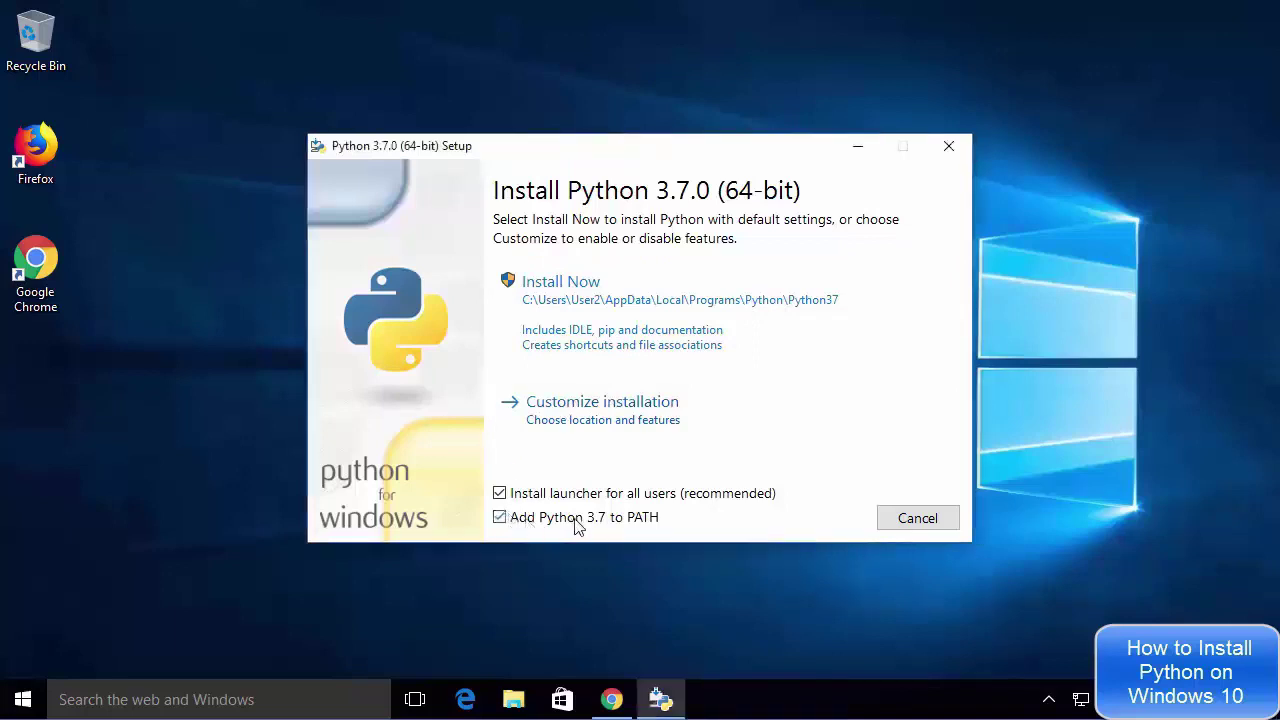
pyautogui.click(588, 424)
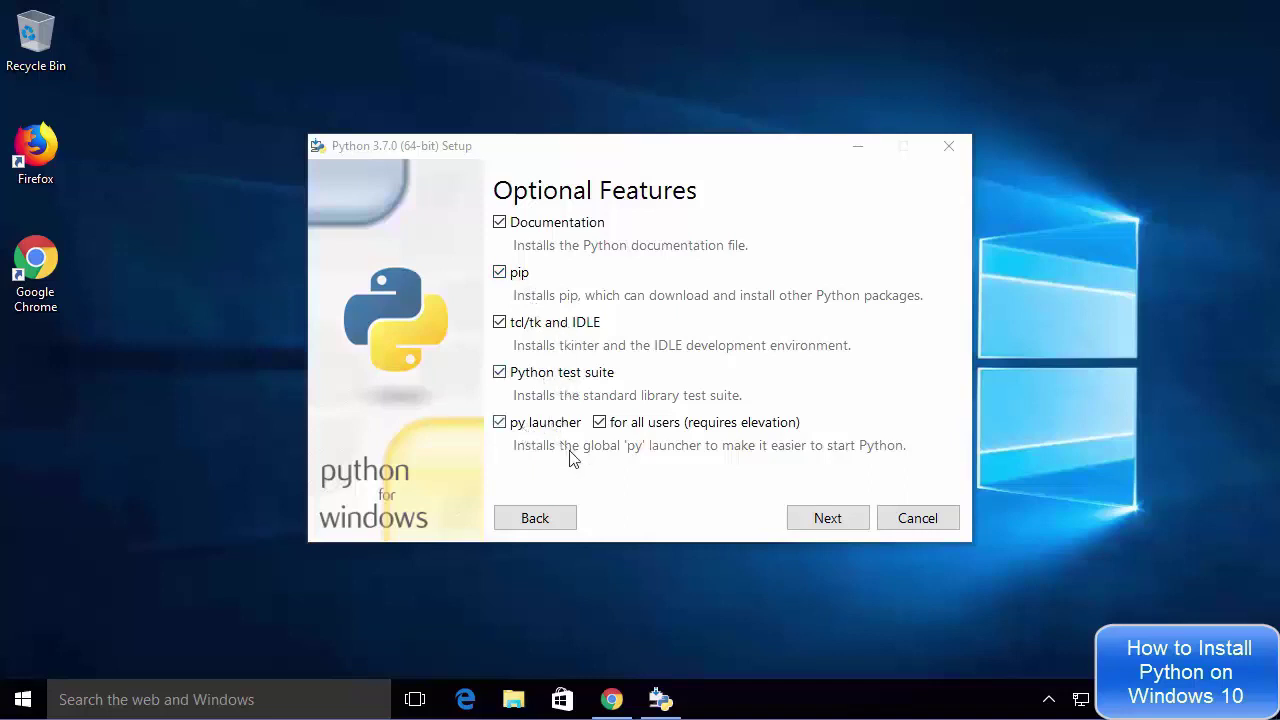
pyautogui.click(827, 518)
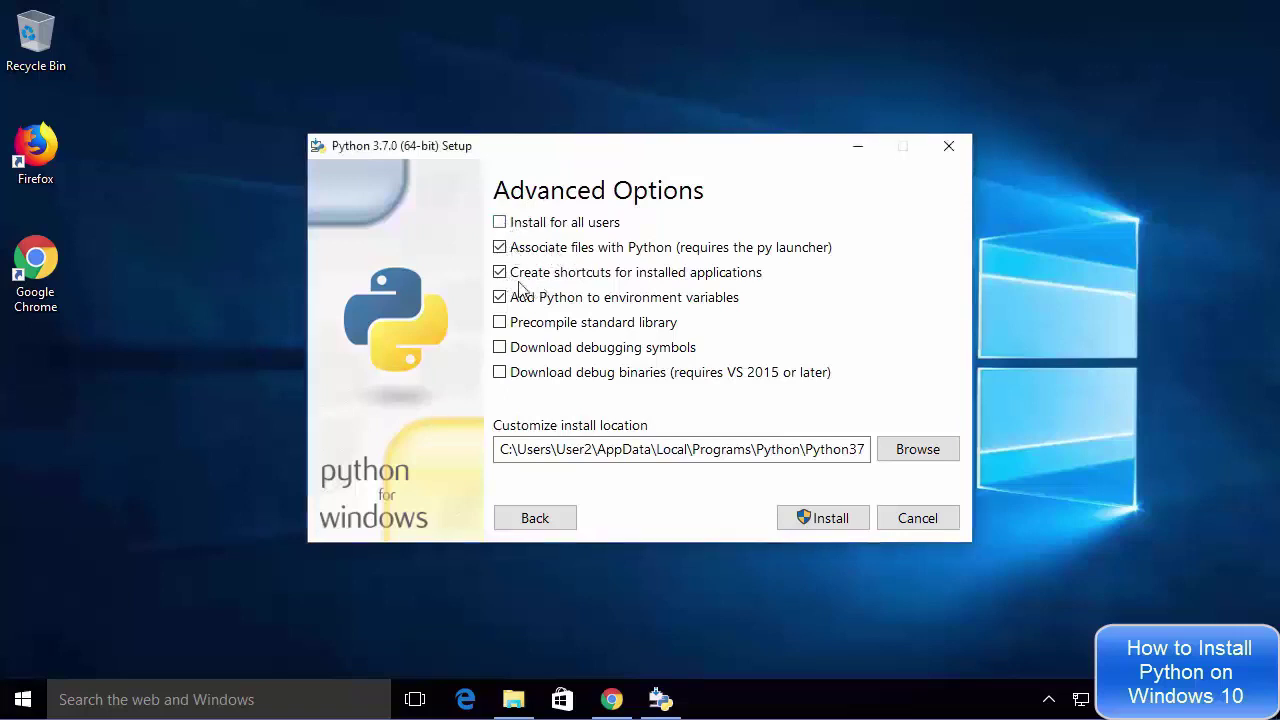
pyautogui.click(499, 222)
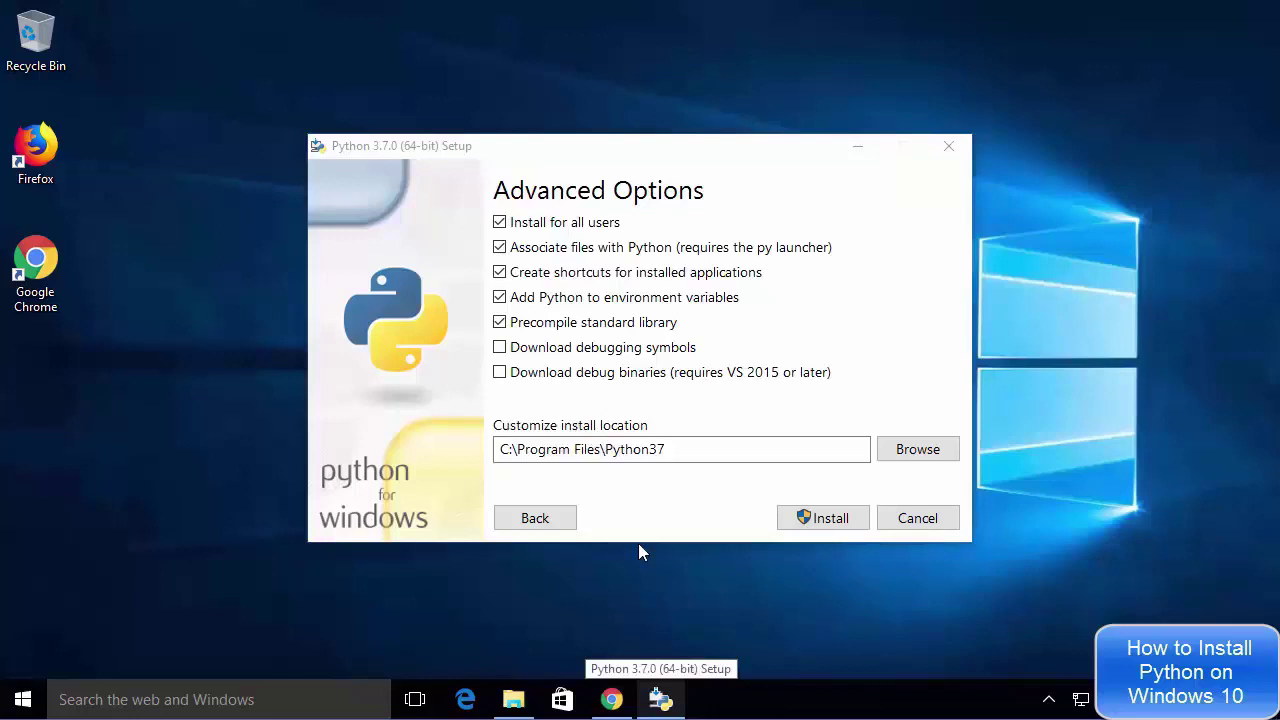
# - In File Explorer, create a folder named Python in the root of Local Disk (C:), then minimize the window
pyautogui.click(513, 699)
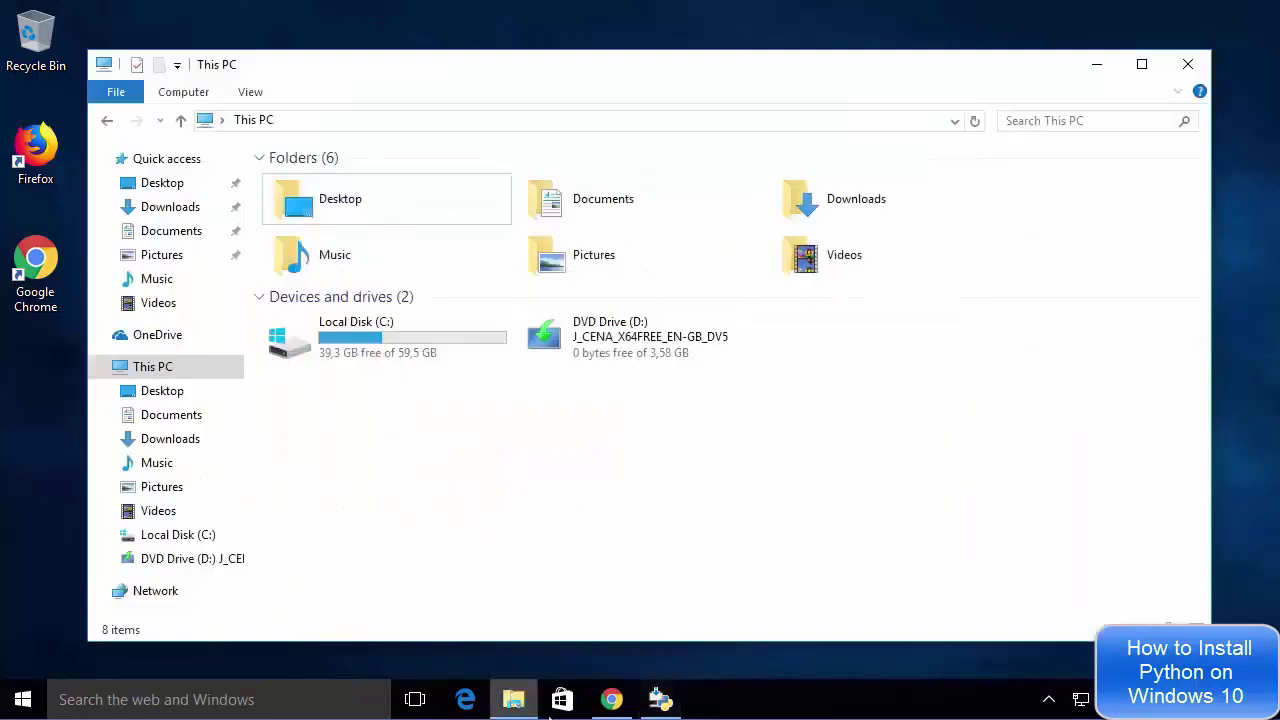
pyautogui.click(383, 341)
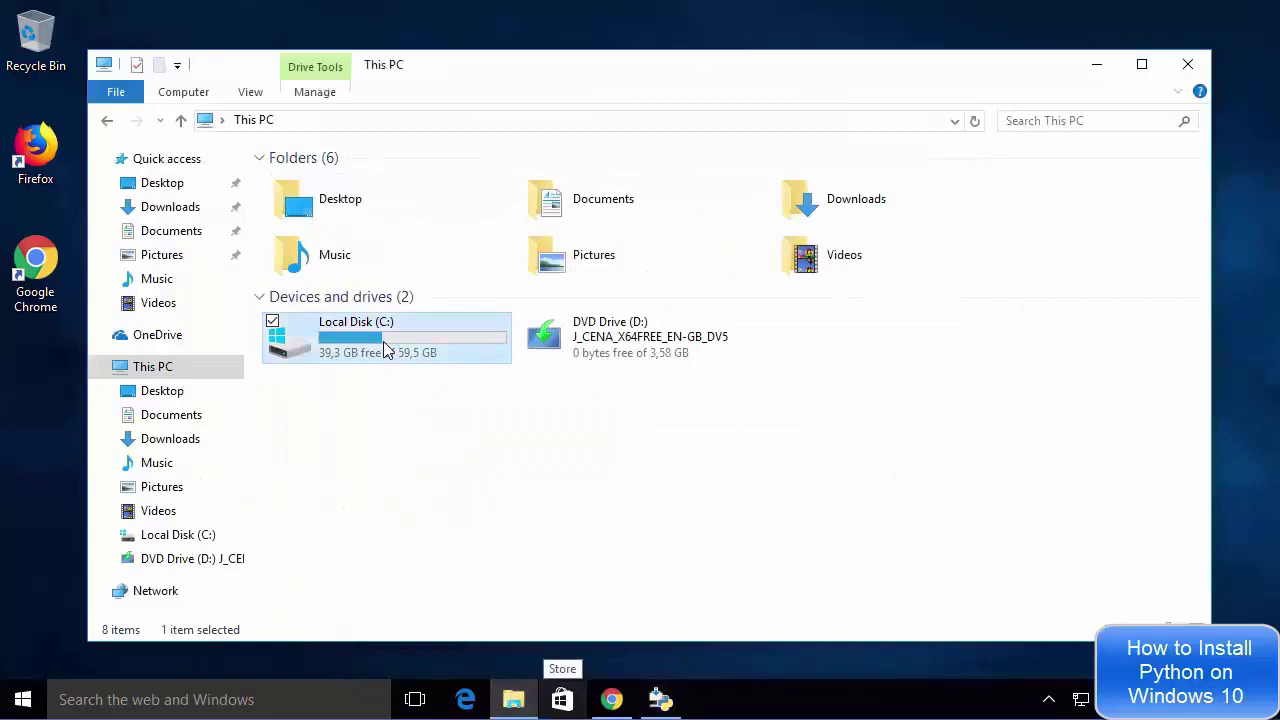
pyautogui.doubleClick(383, 341)
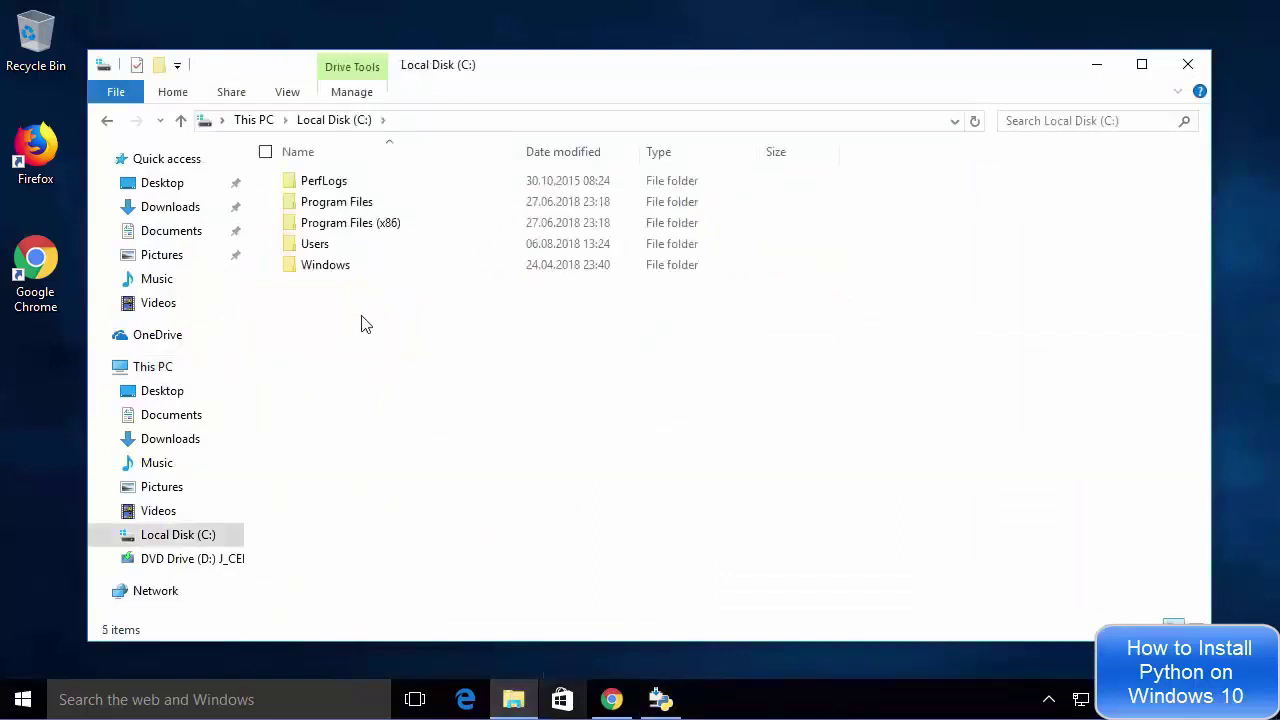
pyautogui.rightClick(363, 322)
pyautogui.moveTo(310, 511)
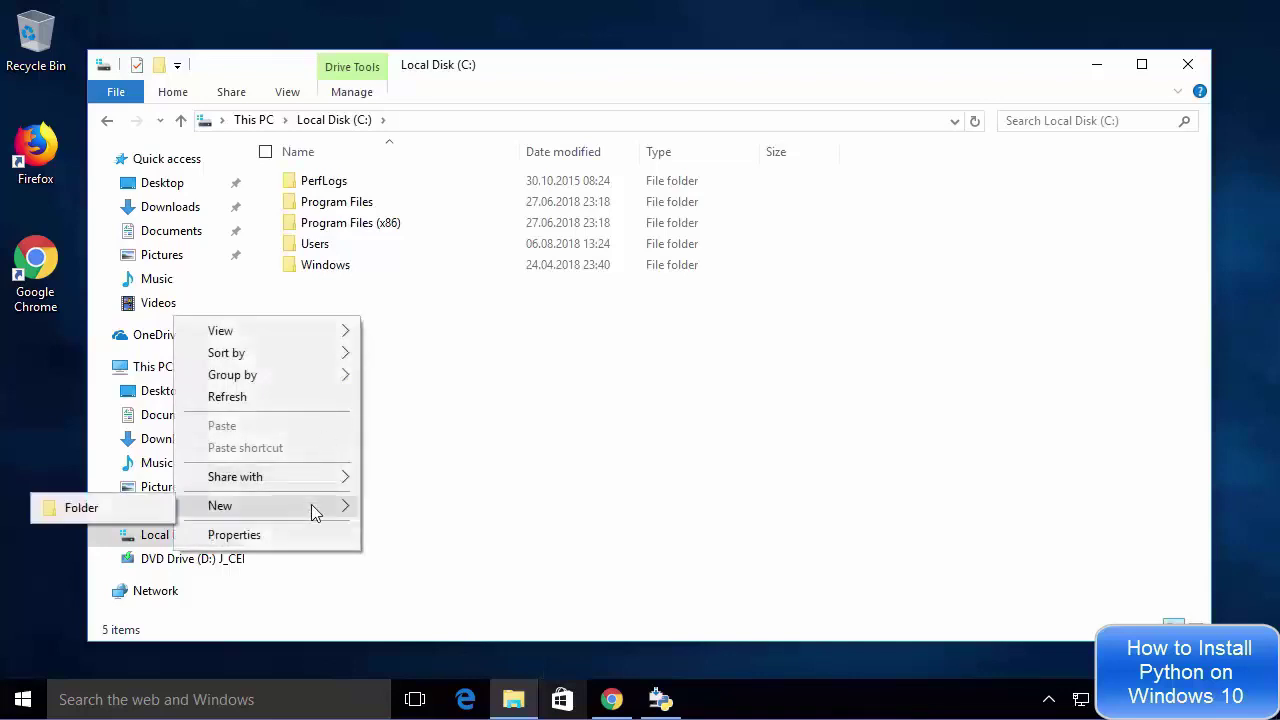
pyautogui.click(82, 510)
pyautogui.write('P')
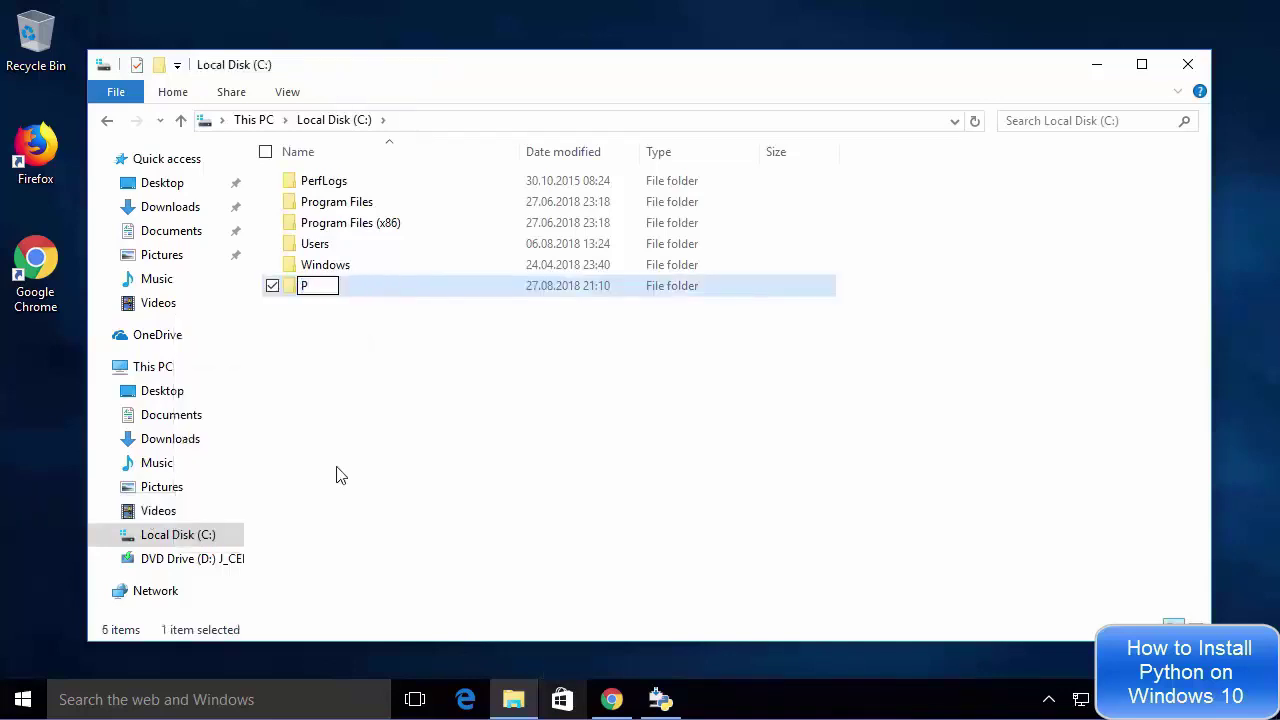
pyautogui.write('ython')
pyautogui.hotkey('ctrl', 'a')
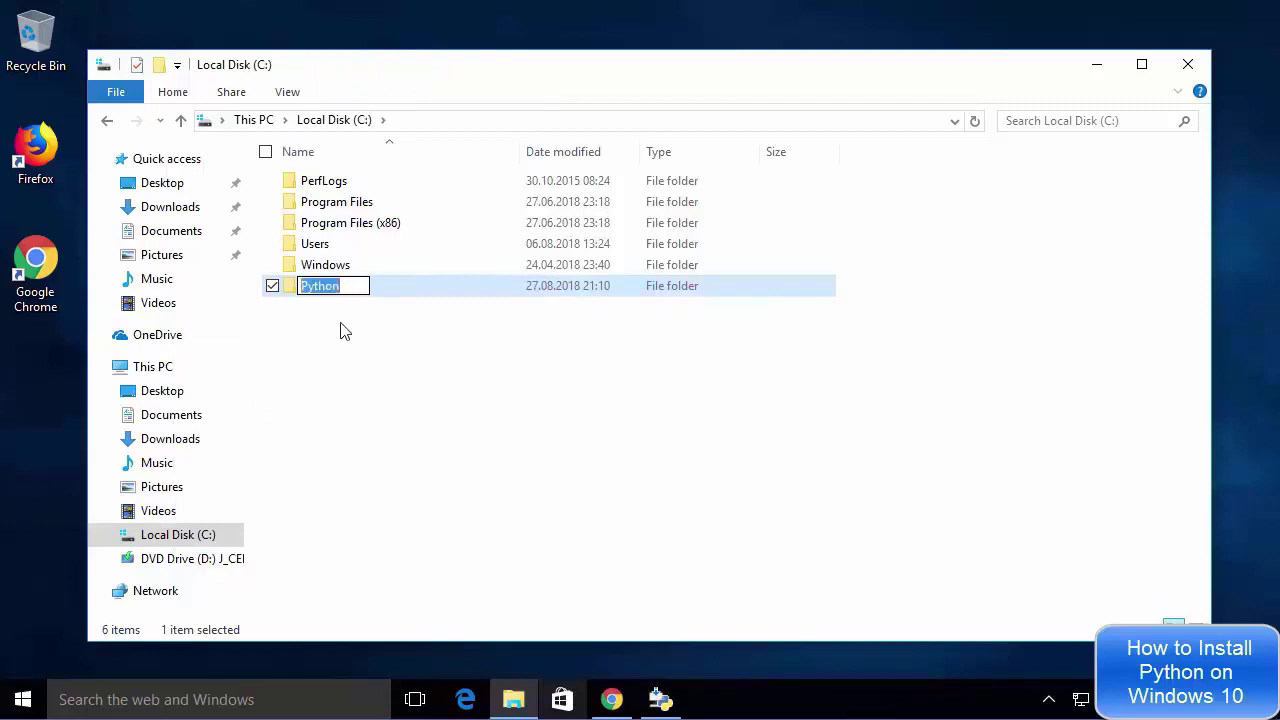
pyautogui.press('Return')
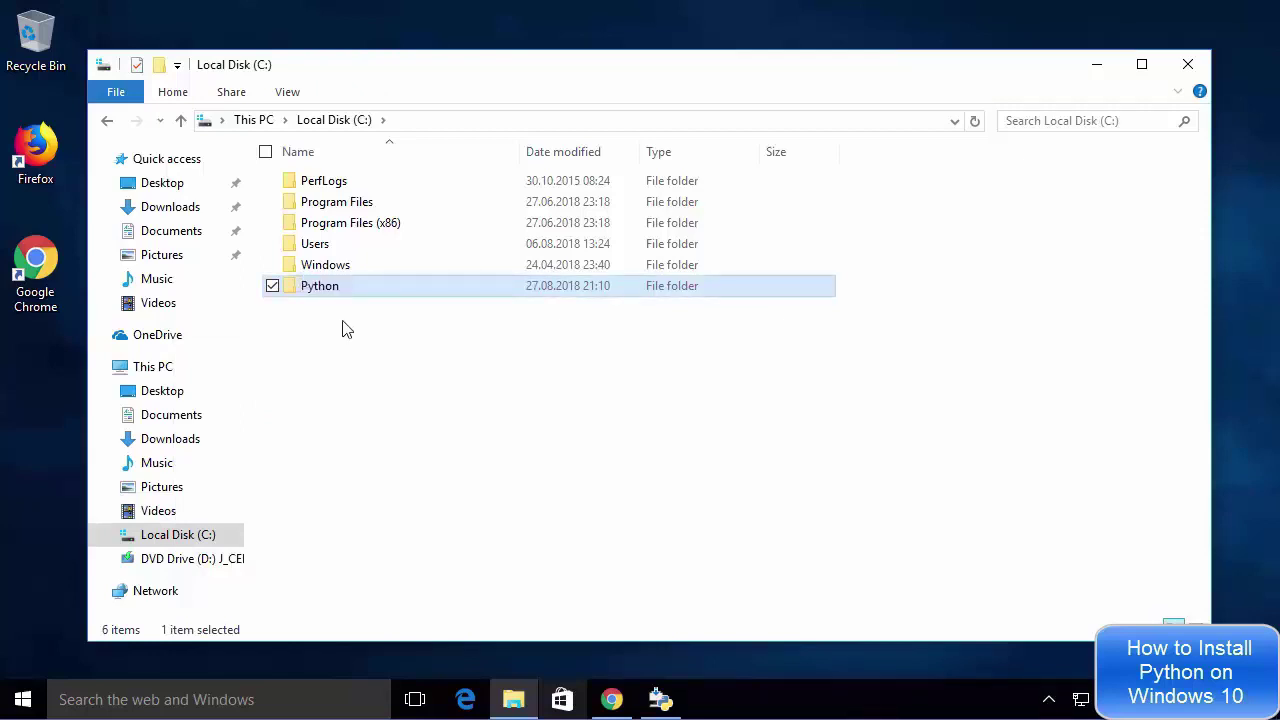
pyautogui.click(1096, 72)
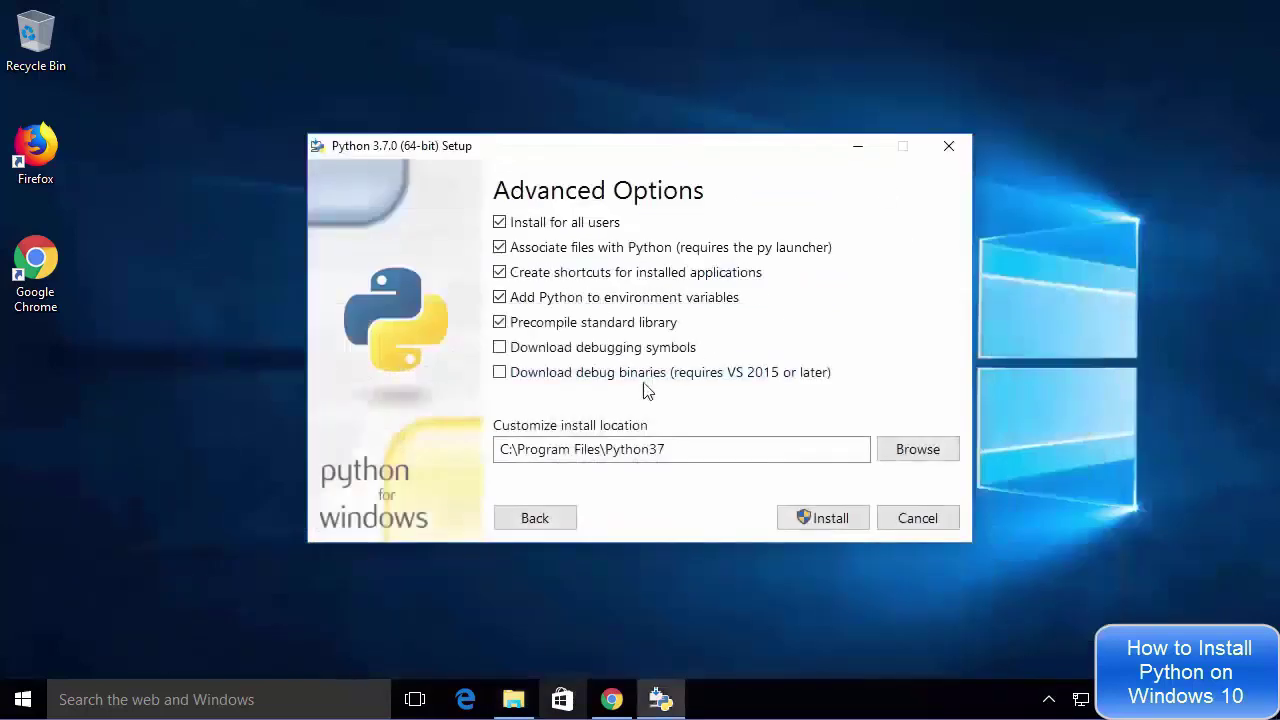
# - Set the install location to C:\Python\Python37, run the installation and close the finished setup
pyautogui.moveTo(519, 448); pyautogui.dragTo(600, 452)
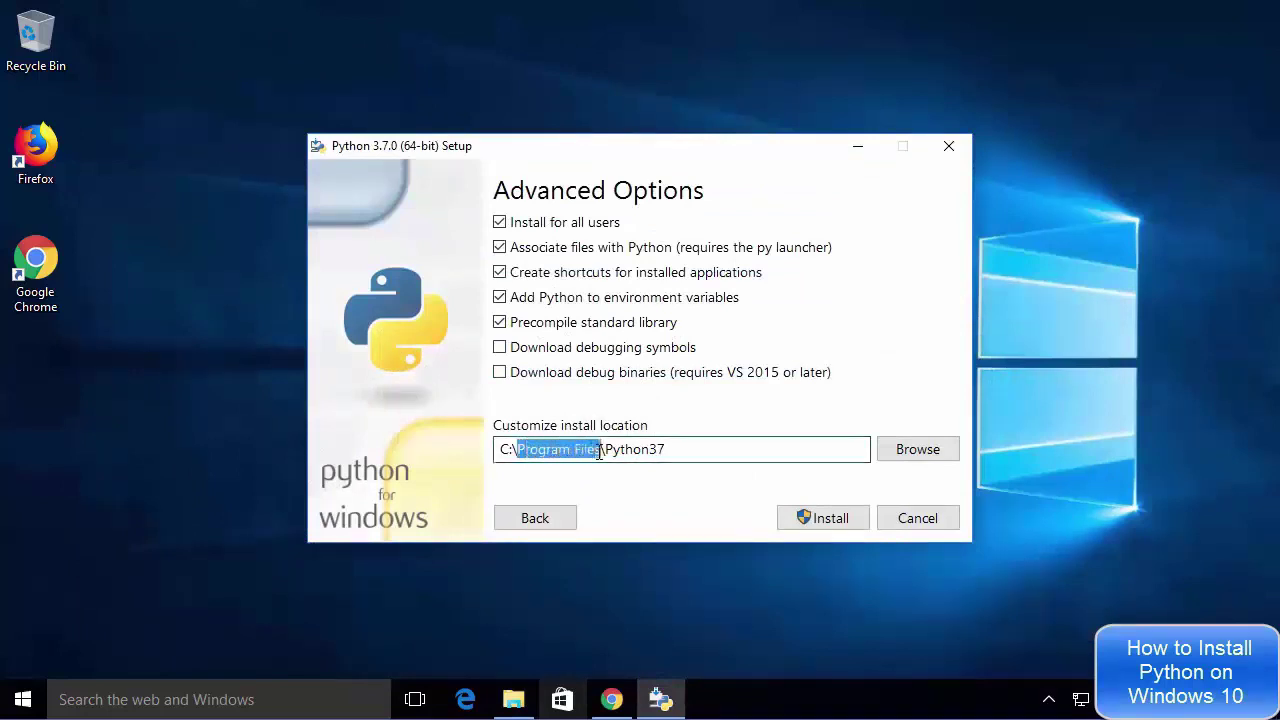
pyautogui.write('Python')
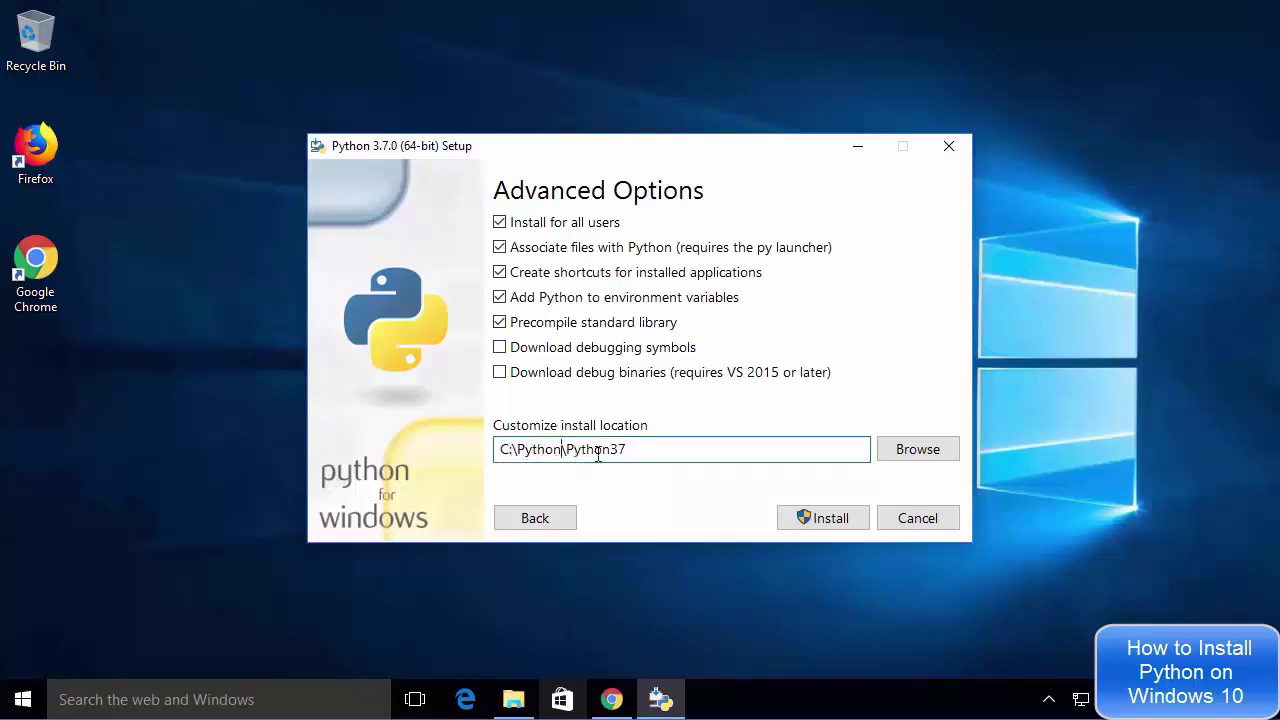
pyautogui.moveTo(631, 452); pyautogui.dragTo(615, 452)
pyautogui.click(646, 449)
pyautogui.moveTo(646, 449); pyautogui.dragTo(502, 449)
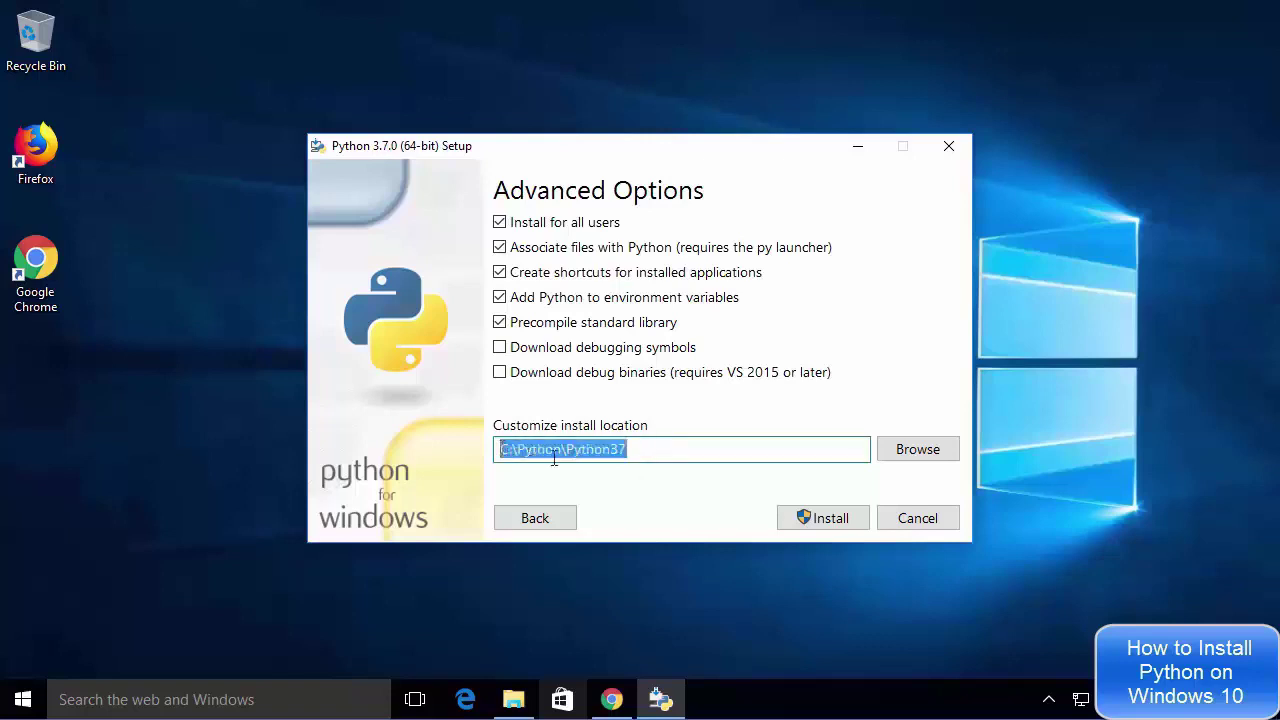
pyautogui.click(653, 459)
pyautogui.click(810, 527)
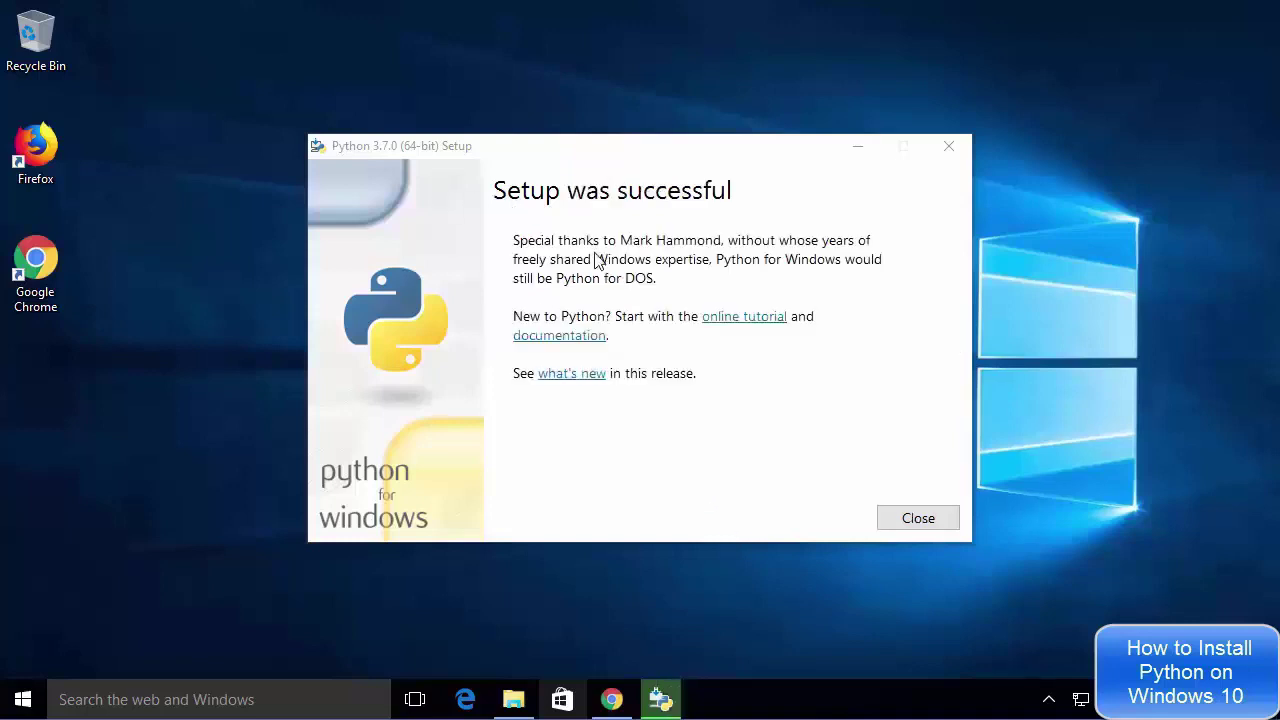
pyautogui.click(917, 518)
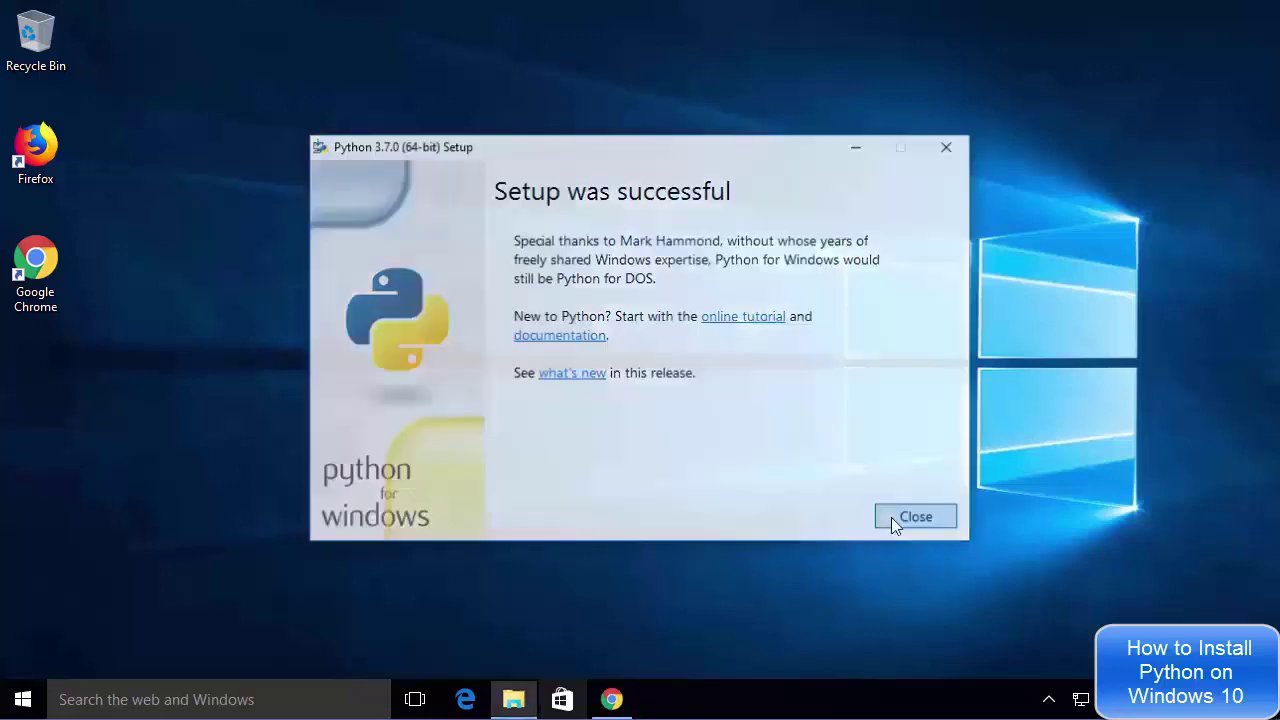
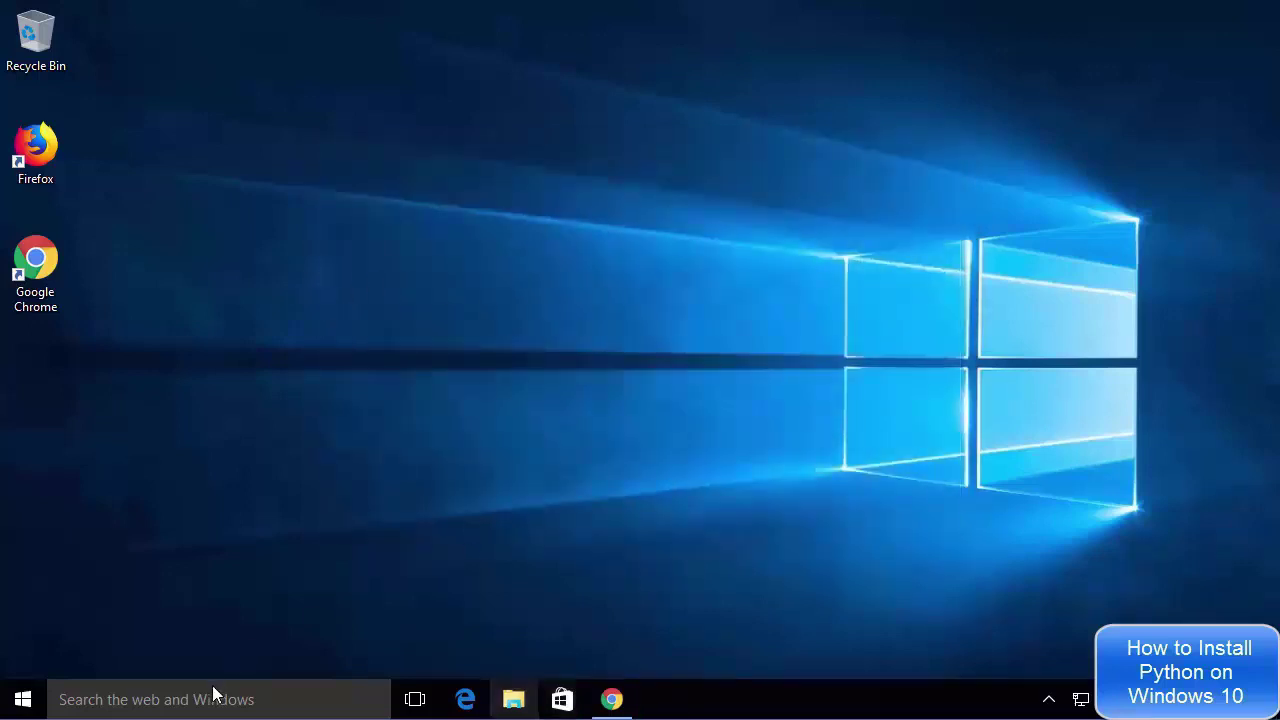
# - Search Windows for python, launch Python 3.7 (64-bit) and move its console window clear of the desktop icons
pyautogui.click(248, 702)
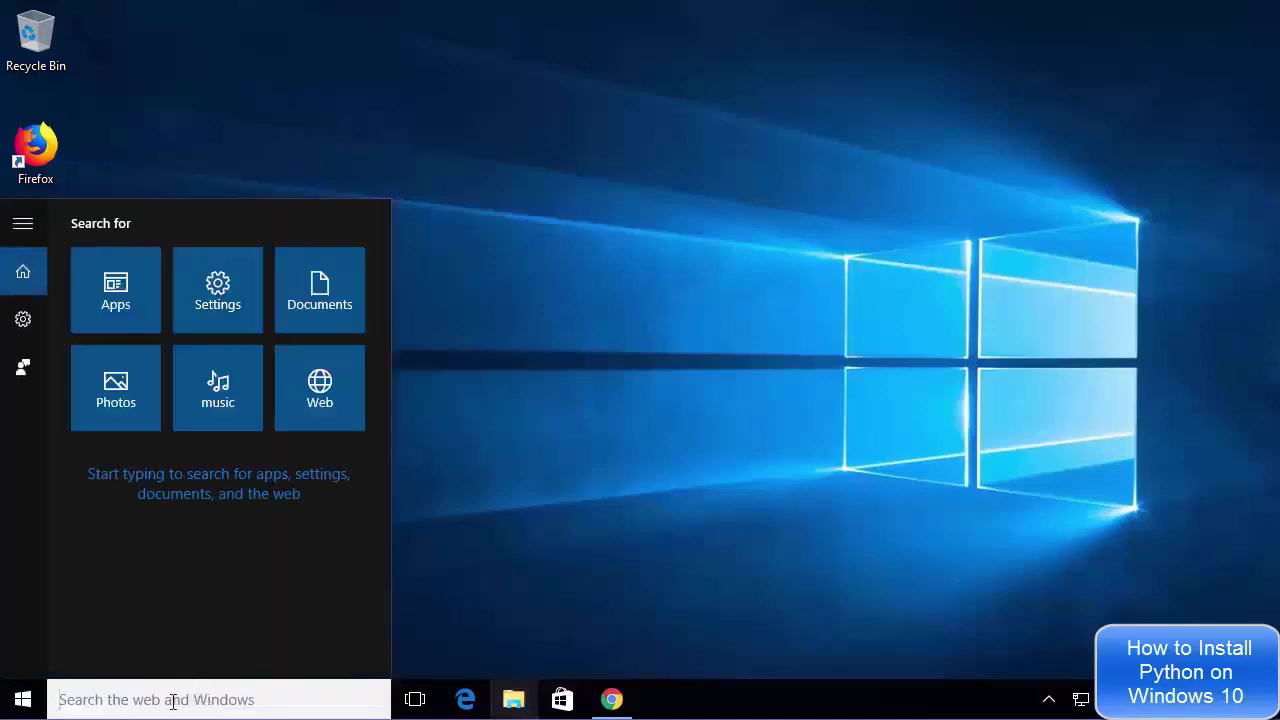
pyautogui.write('python')
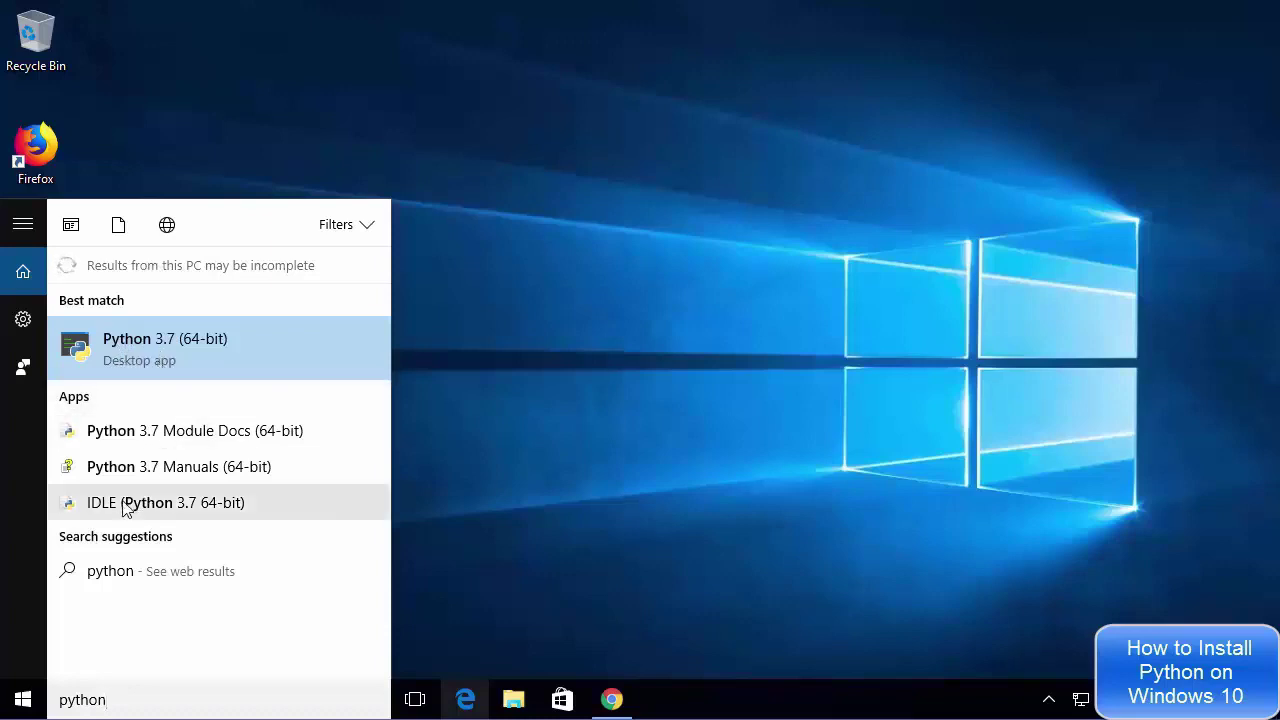
pyautogui.click(123, 346)
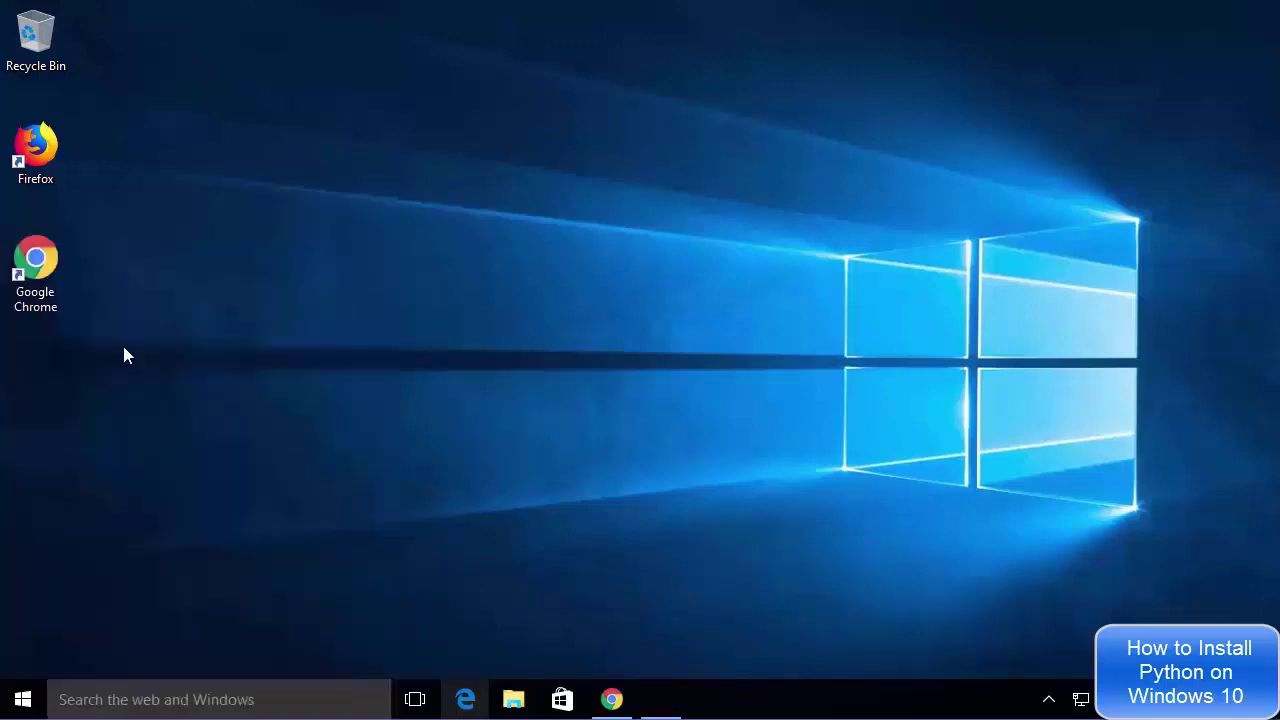
pyautogui.moveTo(489, 51); pyautogui.dragTo(606, 103)
pyautogui.click(486, 200)
pyautogui.click(205, 152)
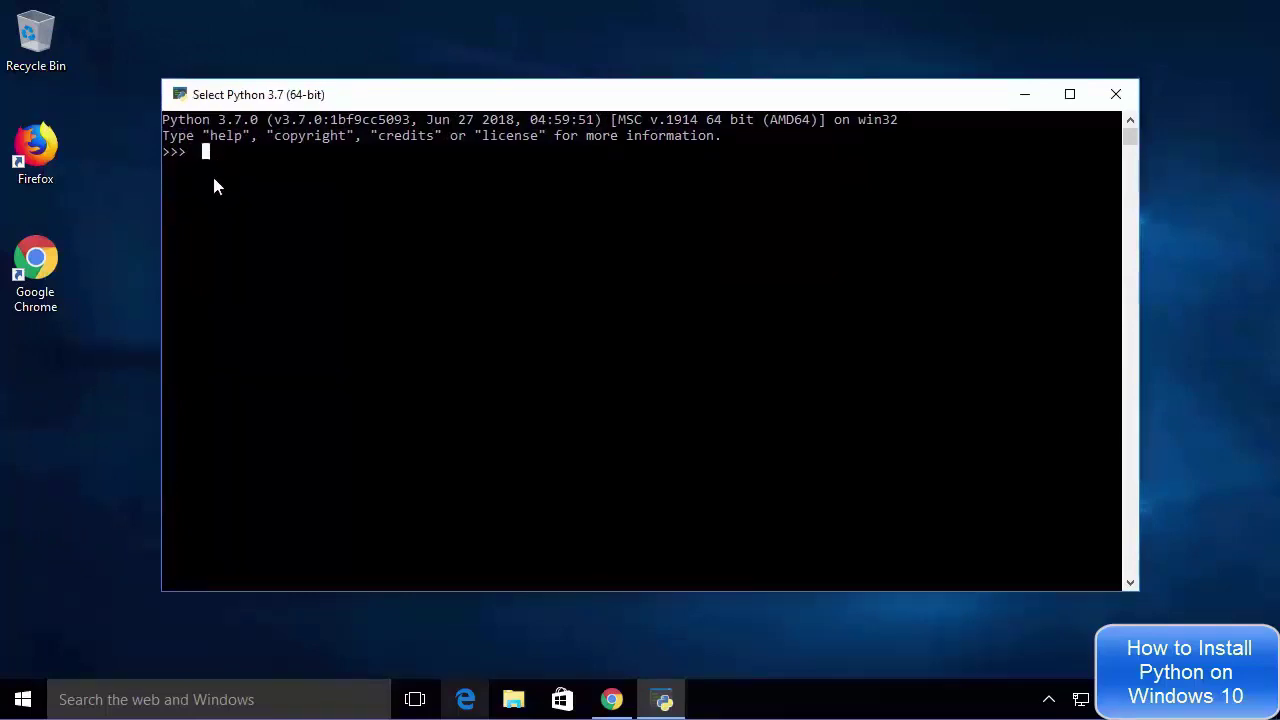
# - Run print ("Hello World") in the Python console, then close the console window
pyautogui.write('prin')
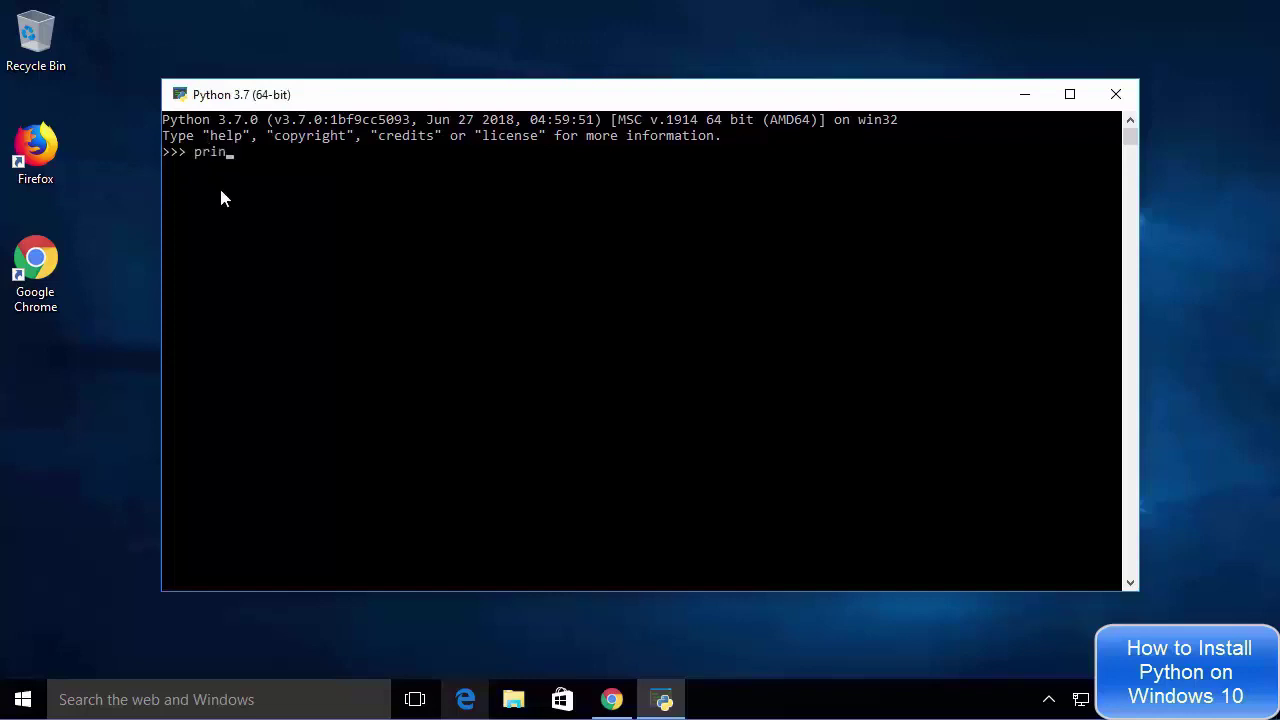
pyautogui.write('t ("He')
pyautogui.write('")')
pyautogui.press('Left')
pyautogui.press('Left')
pyautogui.write('Hello World')
pyautogui.press('Return')
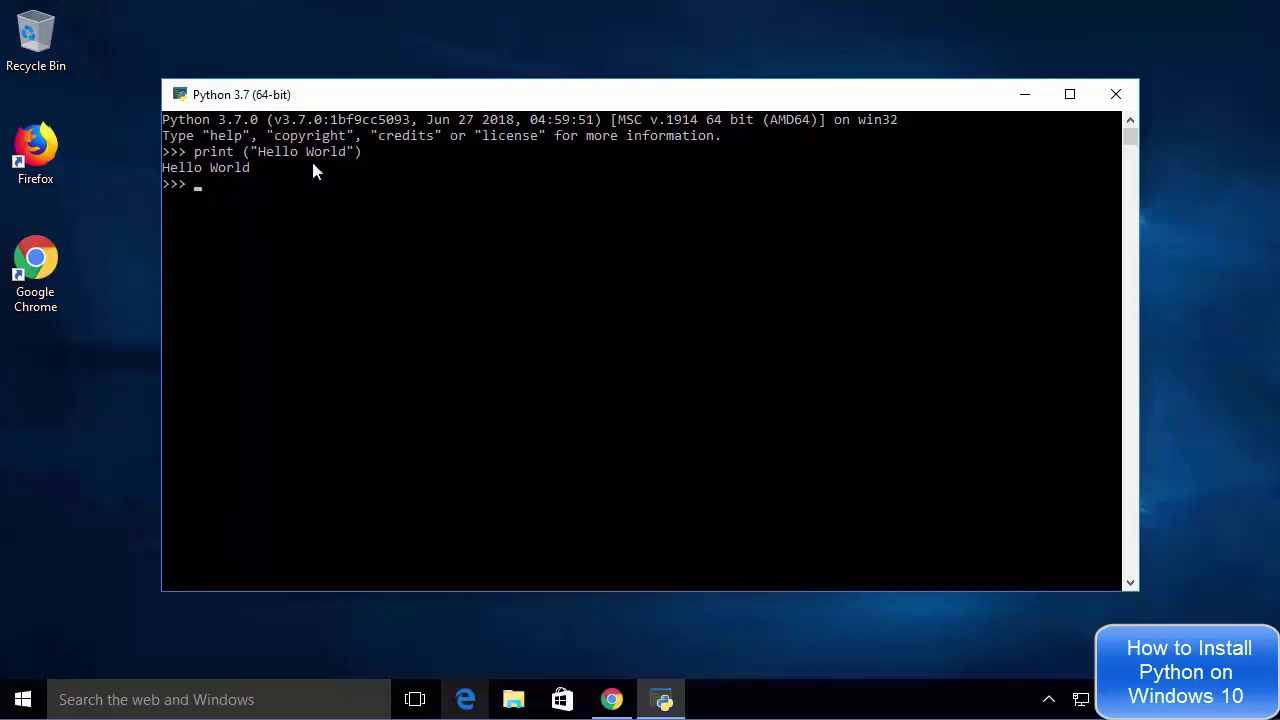
pyautogui.click(822, 343)
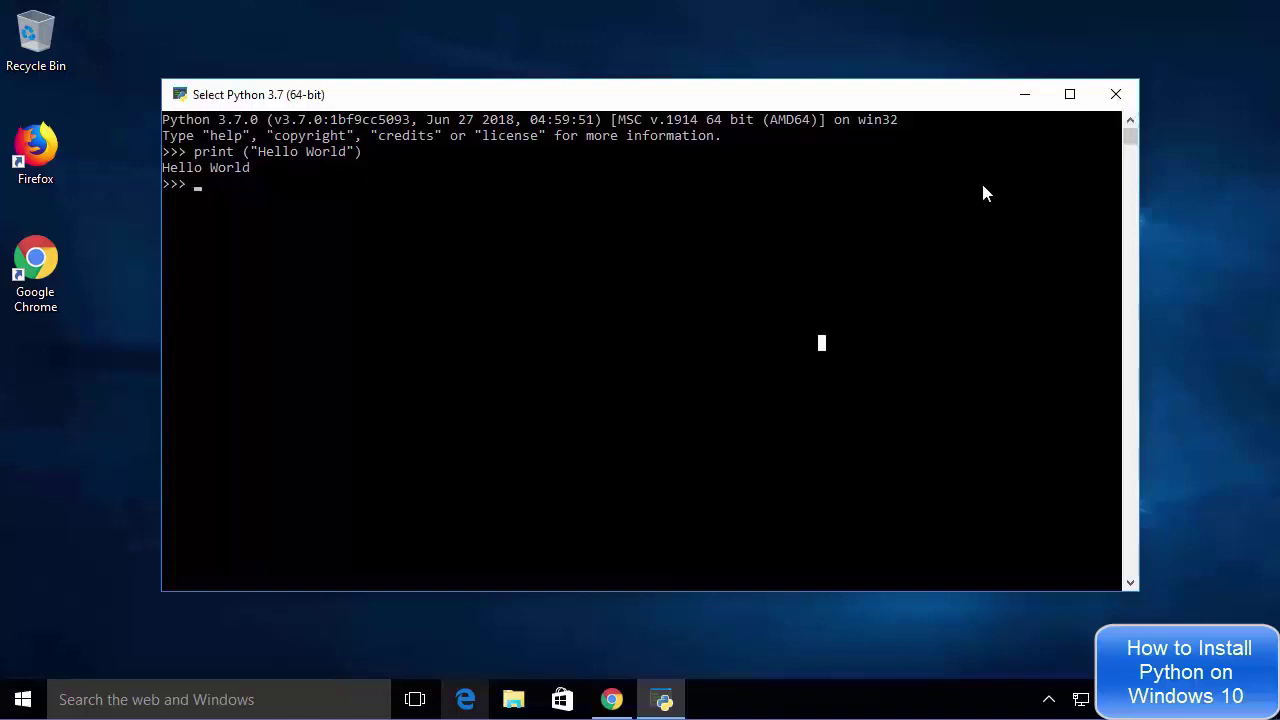
pyautogui.click(1113, 95)
# - Search Windows for python and launch IDLE (Python 3.7 64-bit)
pyautogui.click(205, 700)
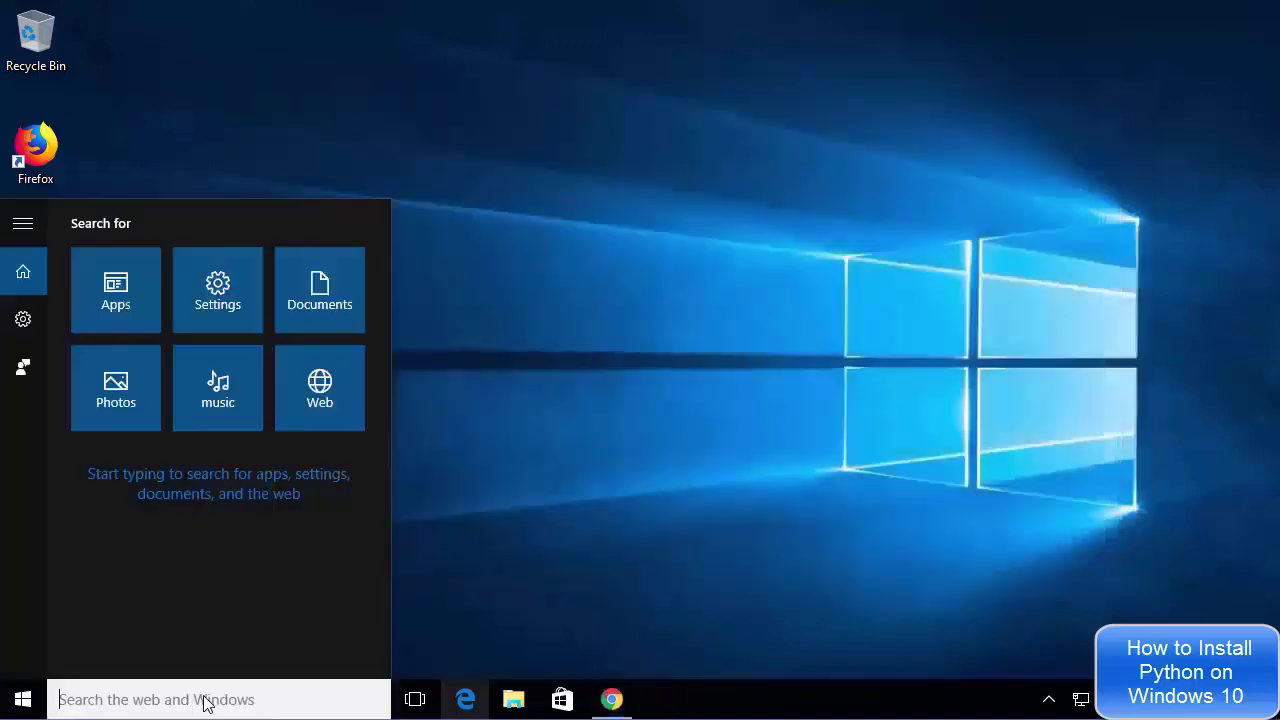
pyautogui.write('python')
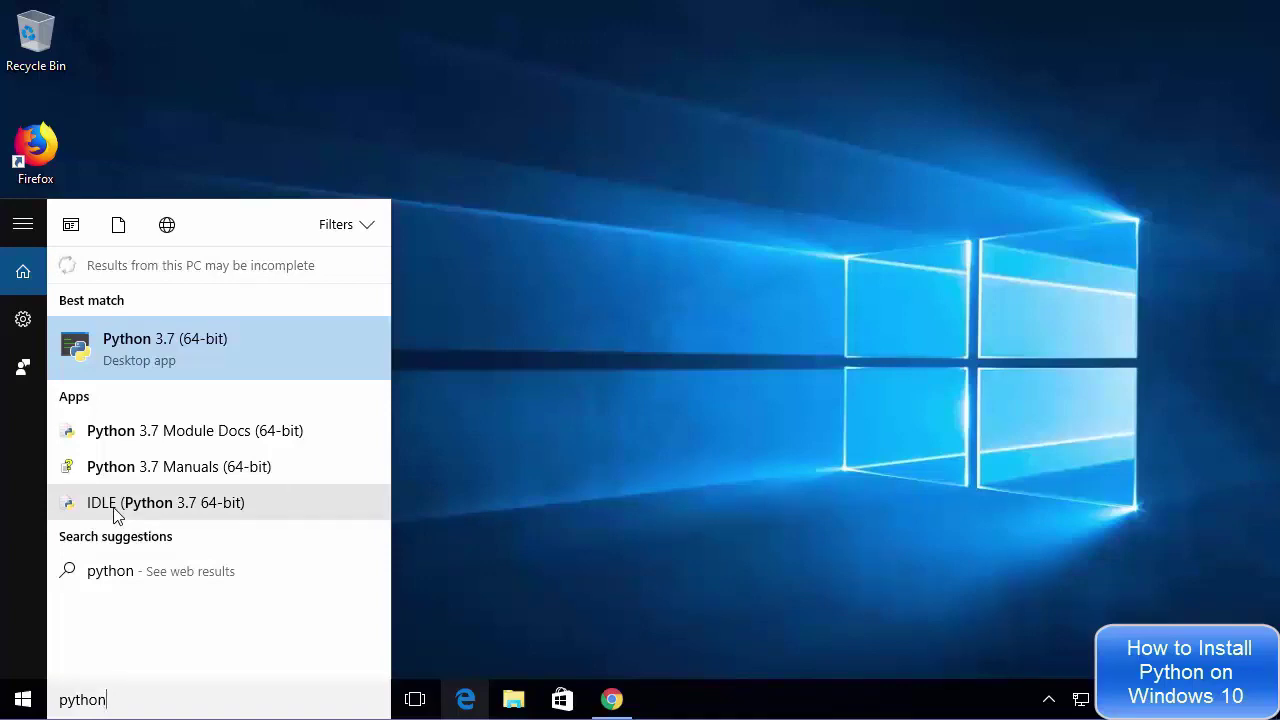
pyautogui.click(115, 503)
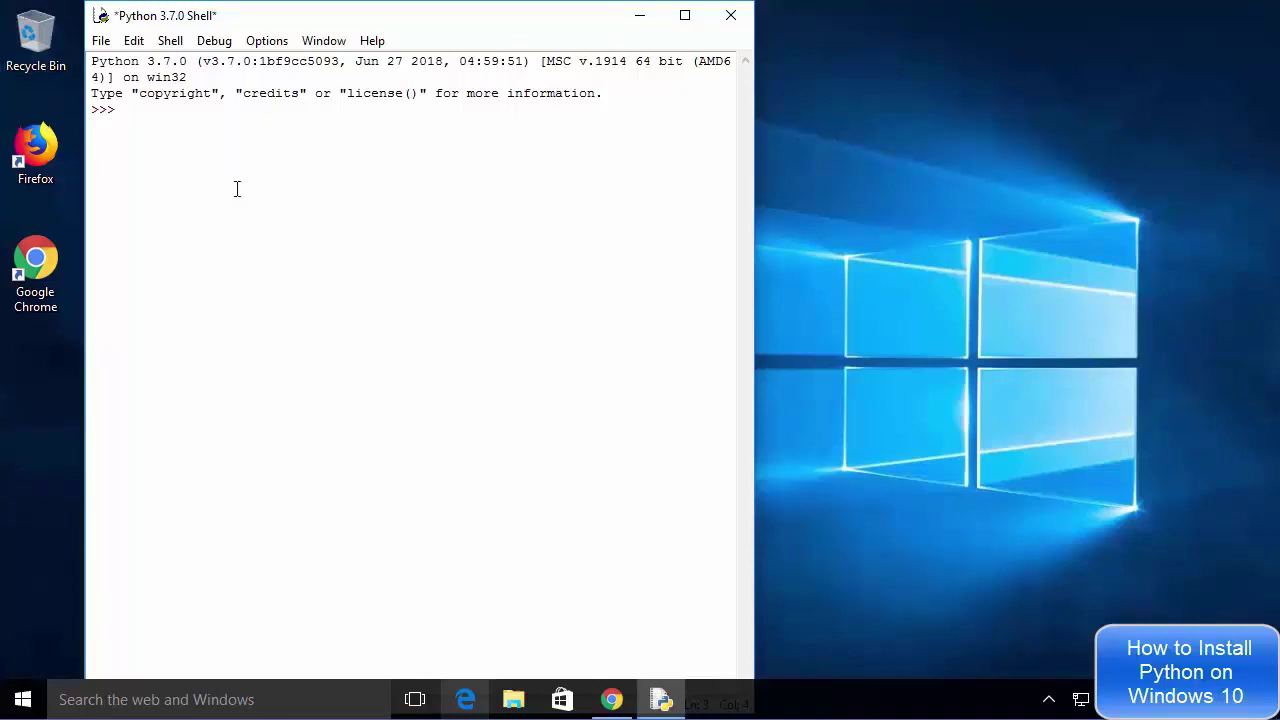
# - Run print ("Hello World") in the IDLE shell, highlight the printed output, then close the shell window
pyautogui.write('print ()')
pyautogui.press('Left')
pyautogui.write('""')
pyautogui.write('Hello ')
pyautogui.write('World')
pyautogui.press('Return')
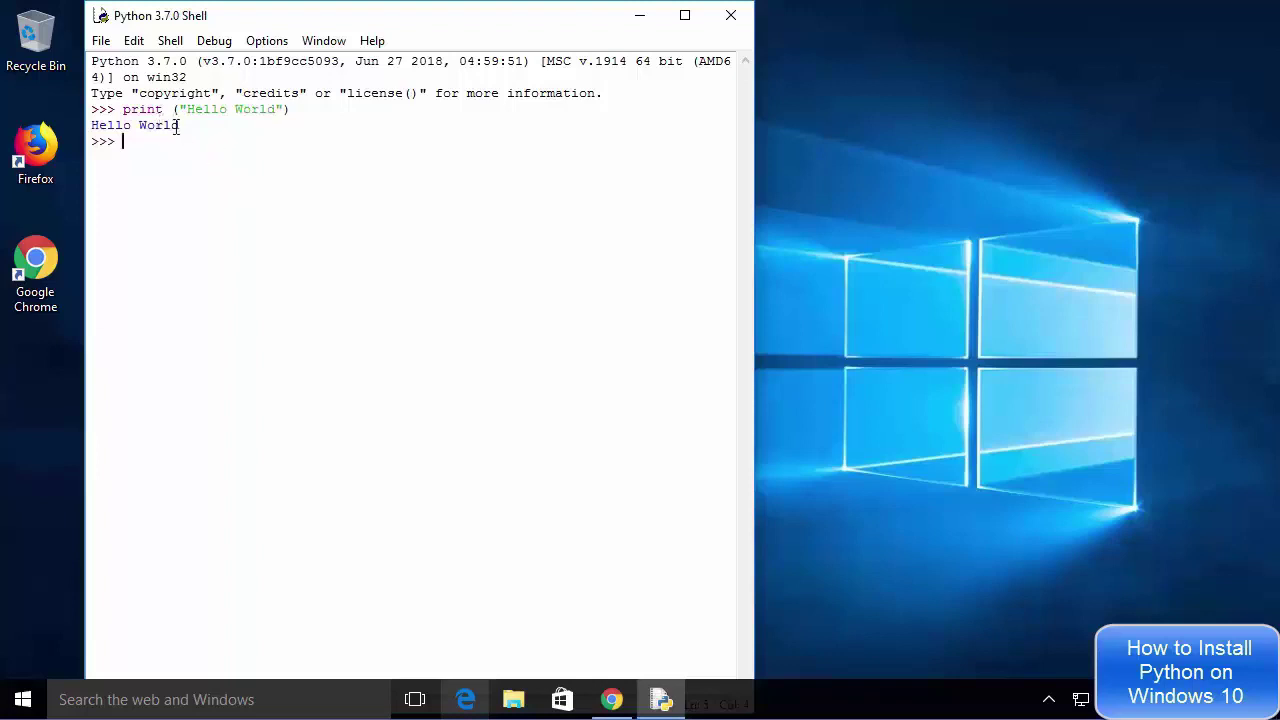
pyautogui.moveTo(180, 125); pyautogui.dragTo(100, 124)
pyautogui.click(123, 141)
pyautogui.click(729, 17)
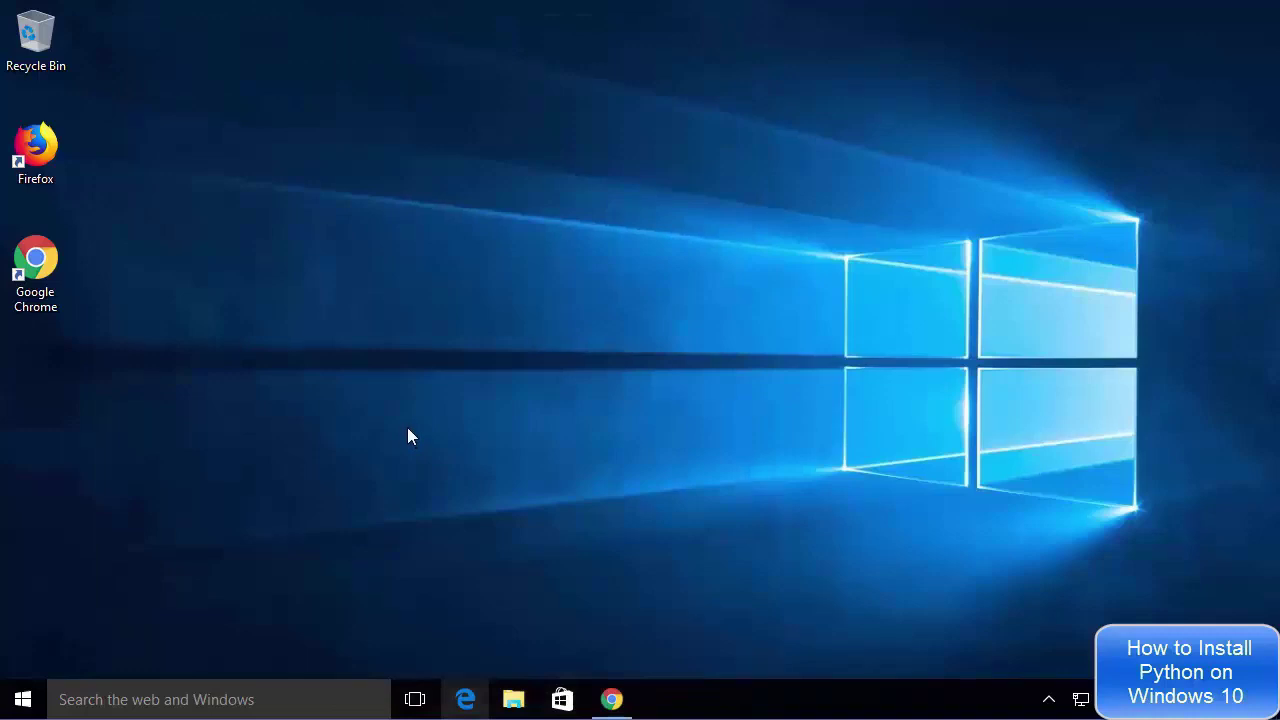
# - Open a Command Prompt without admin rights and start the Python interpreter in it with the python command
pyautogui.rightClick(24, 701)
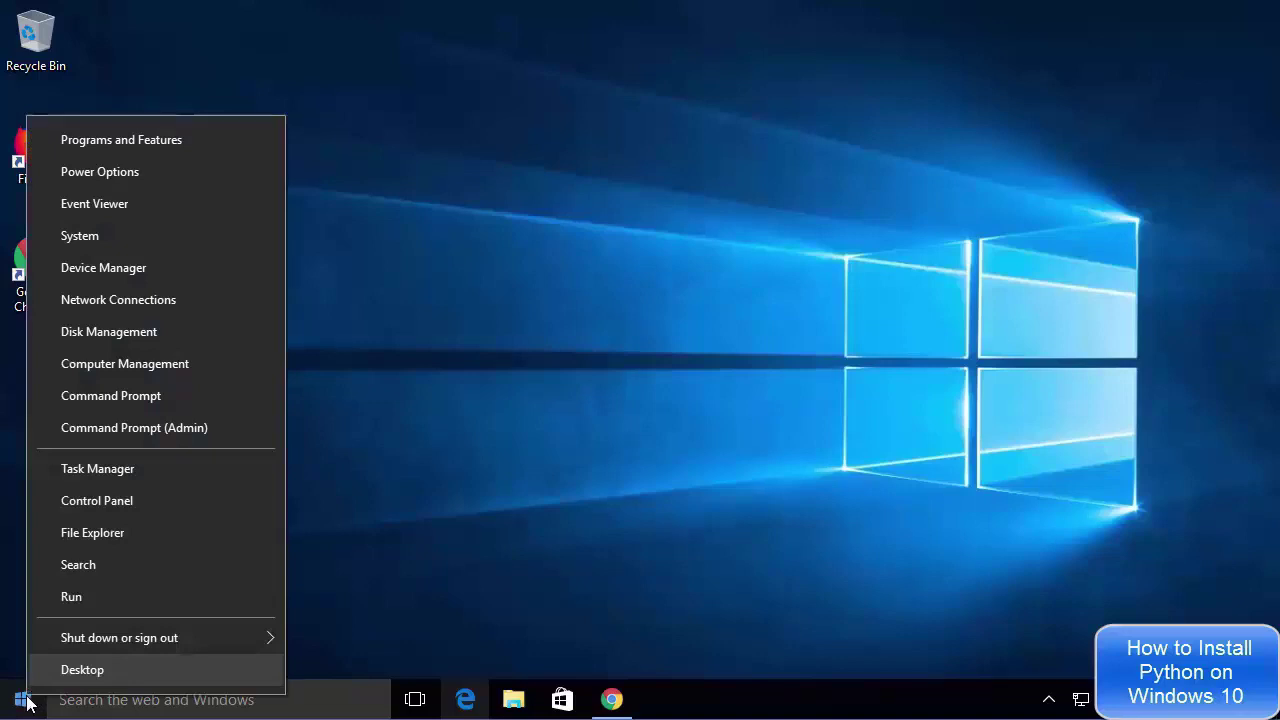
pyautogui.click(103, 398)
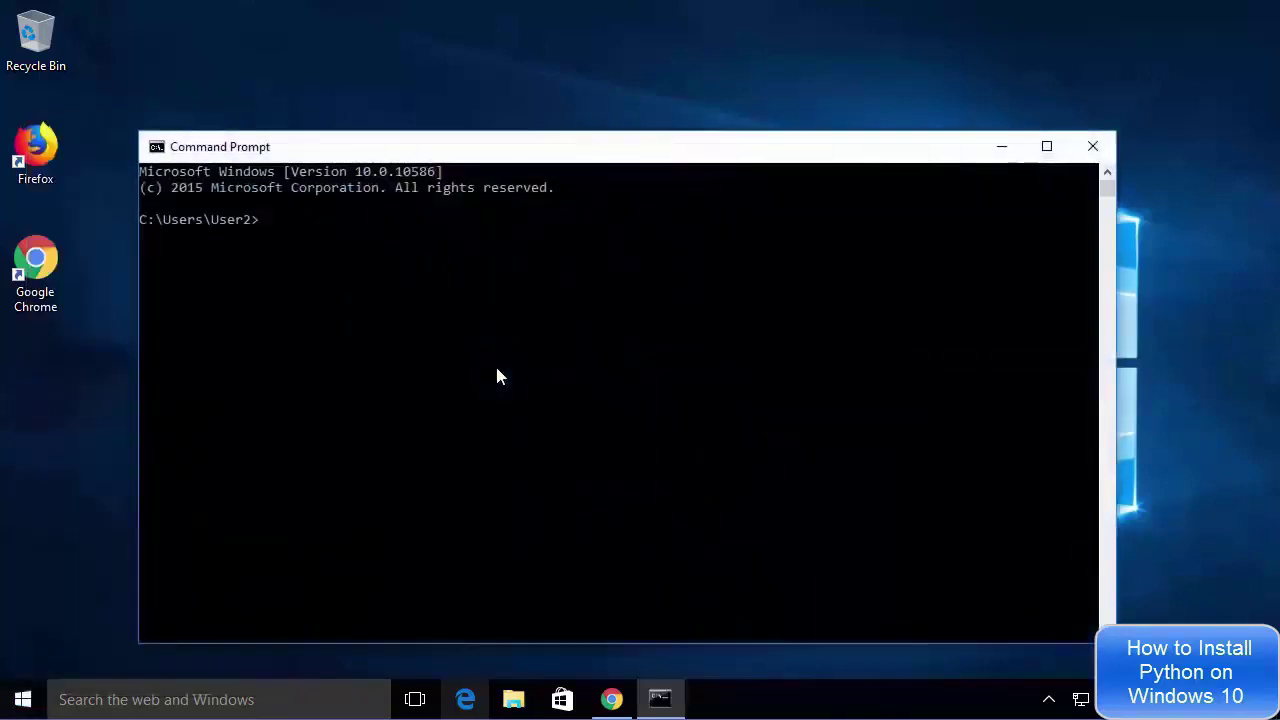
pyautogui.write('python')
pyautogui.press('Return')
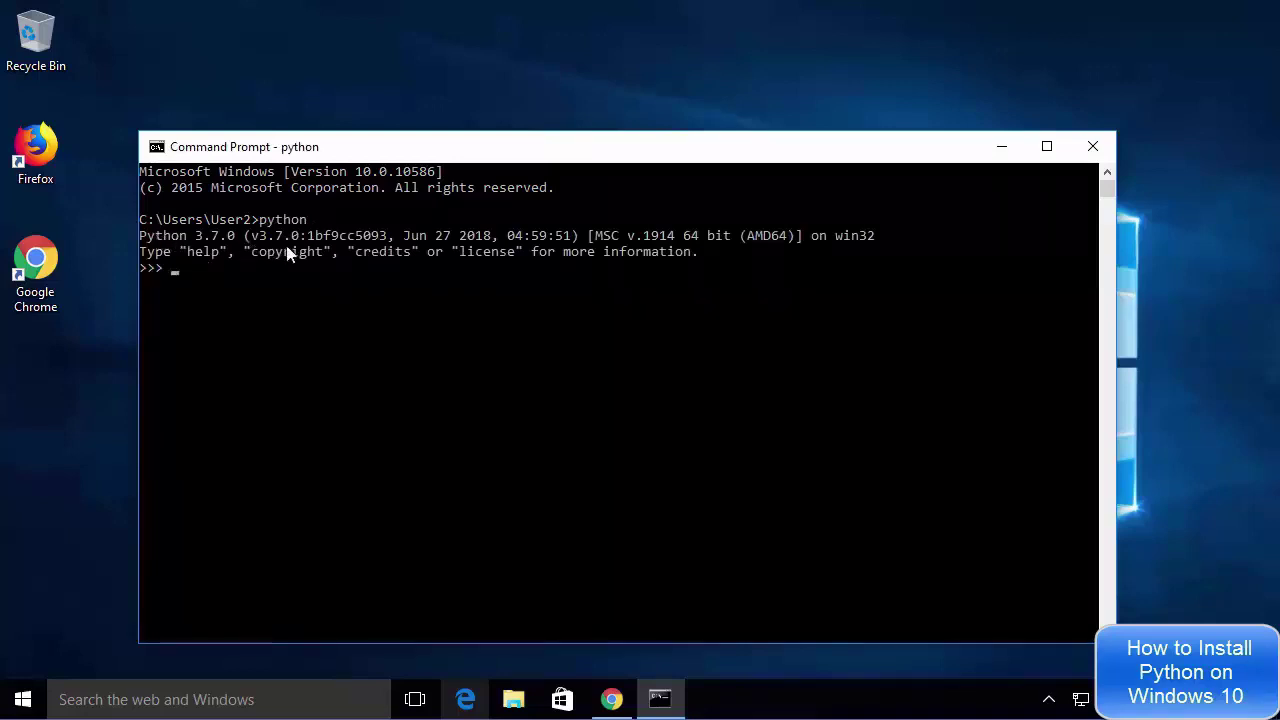
# - Run print("Hello World") at the Python prompt inside the Command Prompt
pyautogui.click(222, 315)
pyautogui.click(189, 268)
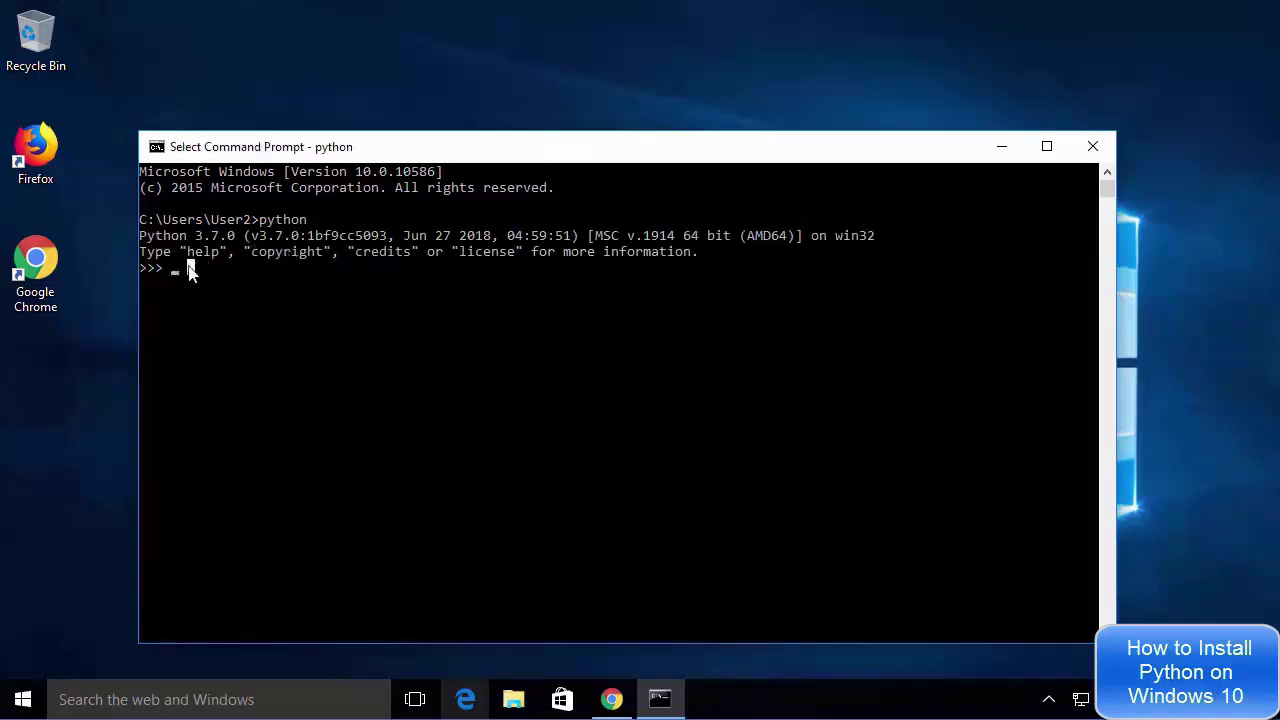
pyautogui.write('prin')
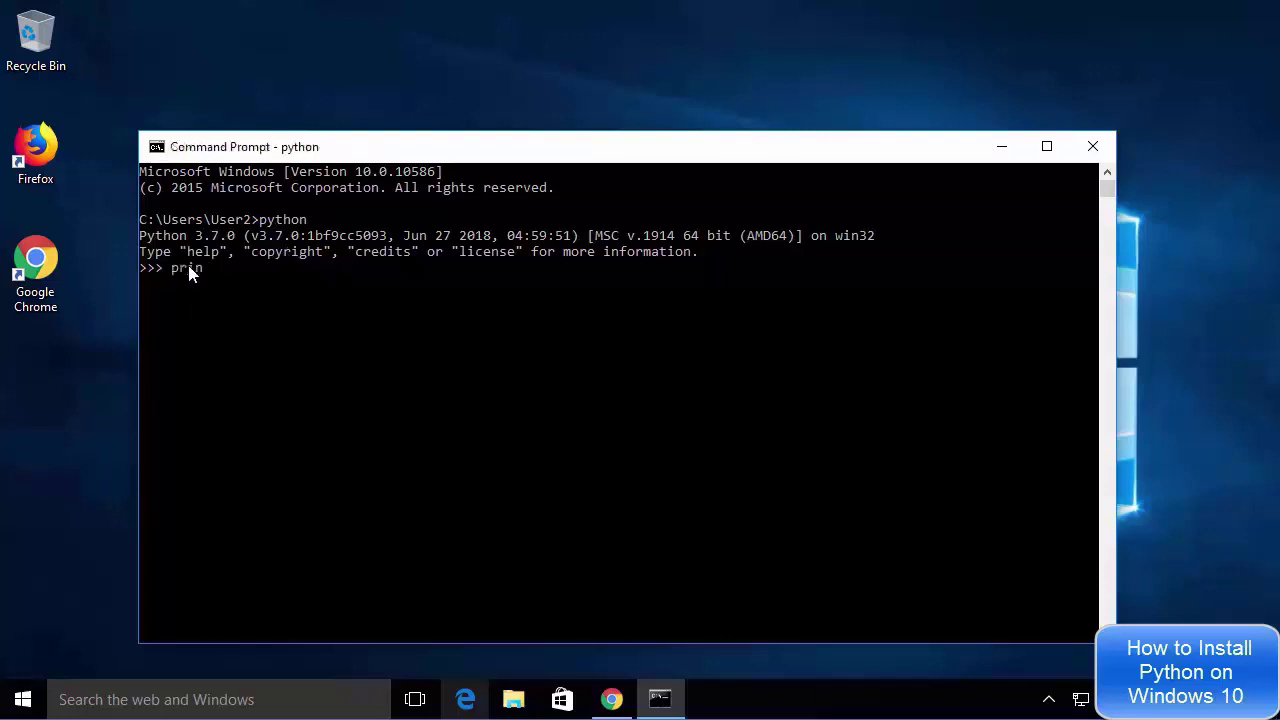
pyautogui.write('t("")')
pyautogui.write('Hello W')
pyautogui.write('orld')
pyautogui.press('Return')
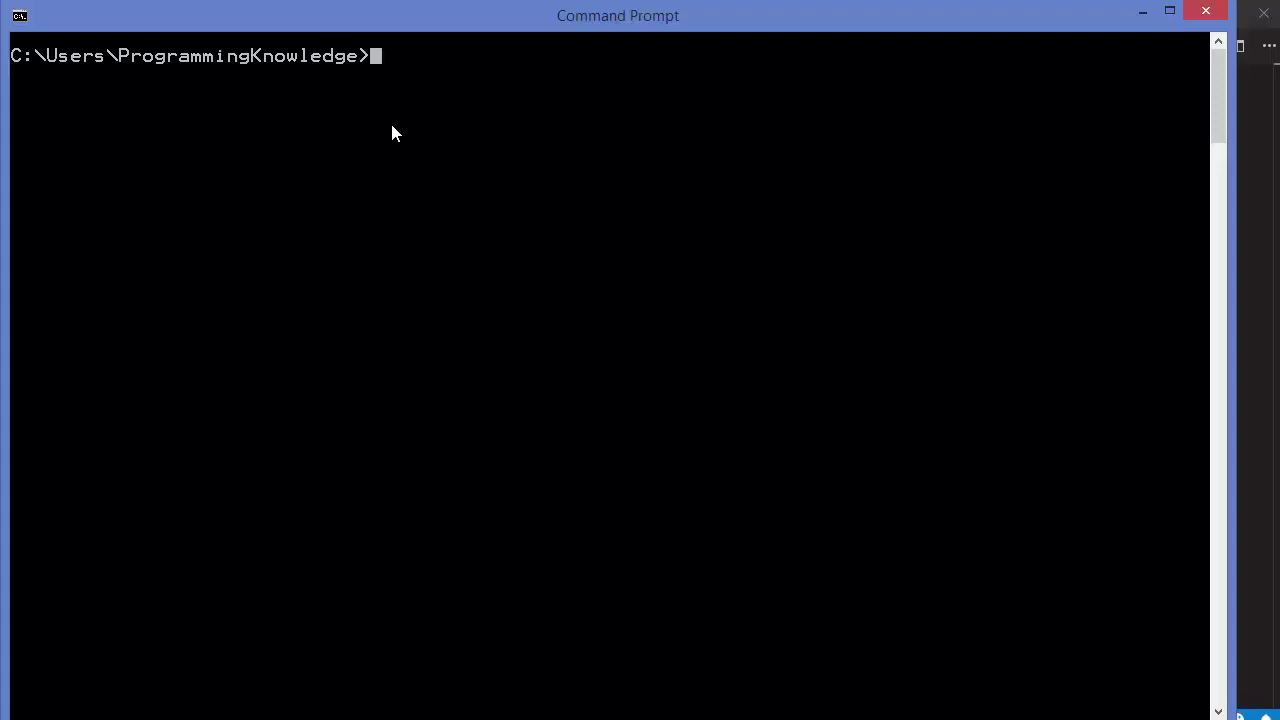
# - Check the installed Python and pip versions in the Command Prompt with python --version and pip --version
pyautogui.write('python --version')
pyautogui.press('Return')
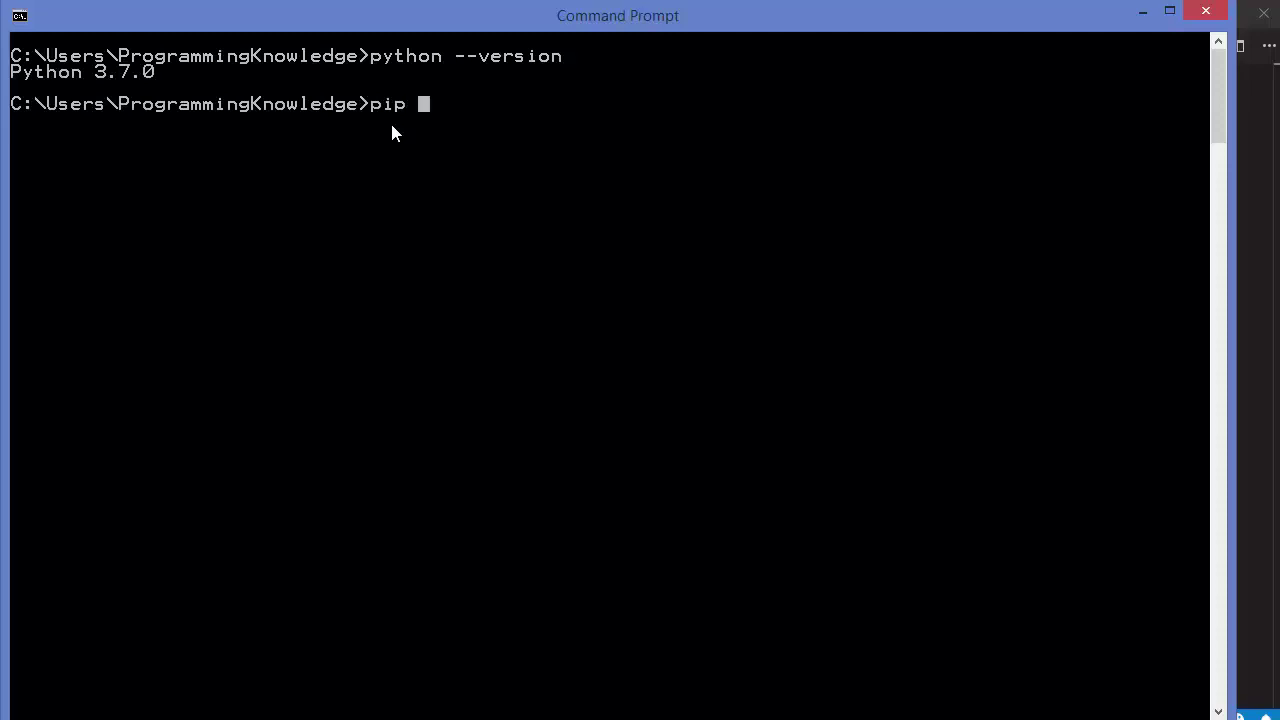
pyautogui.write('pip --version')
pyautogui.press('Return')
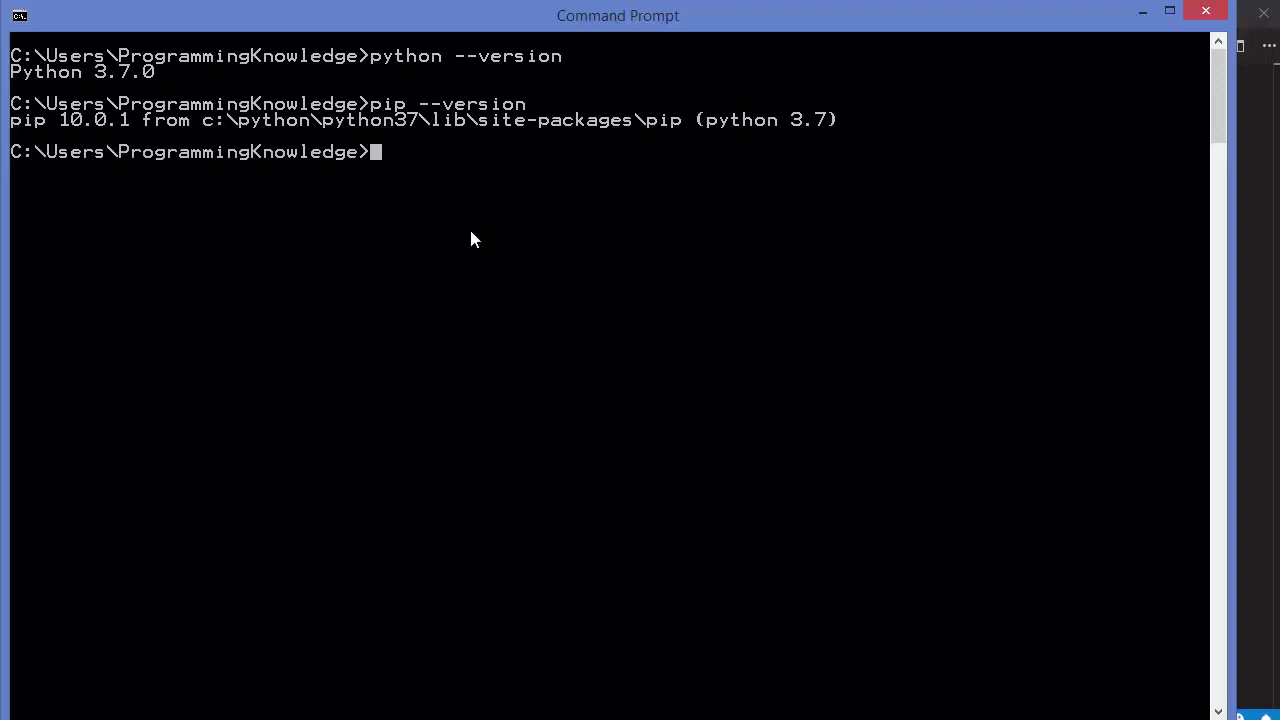
# - Install the opencv-python package from the Command Prompt with pip install opencv-python
pyautogui.write('pip install opencv-python')
pyautogui.press('Return')
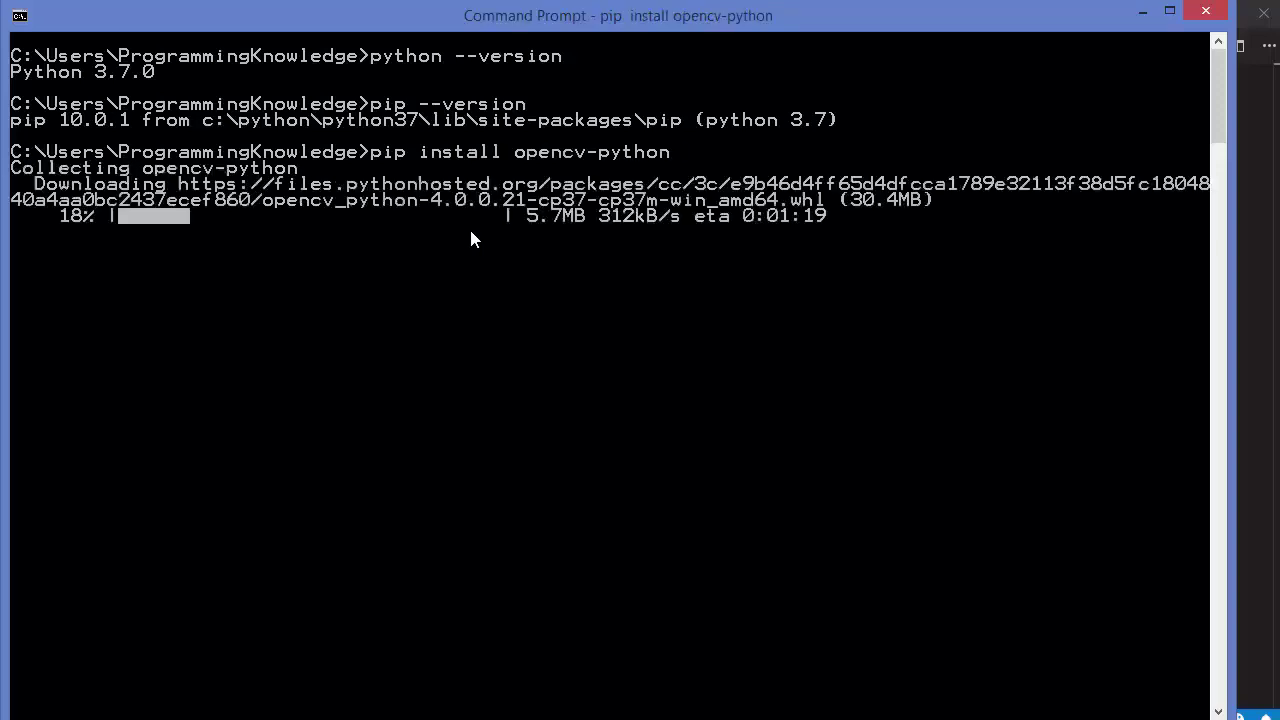